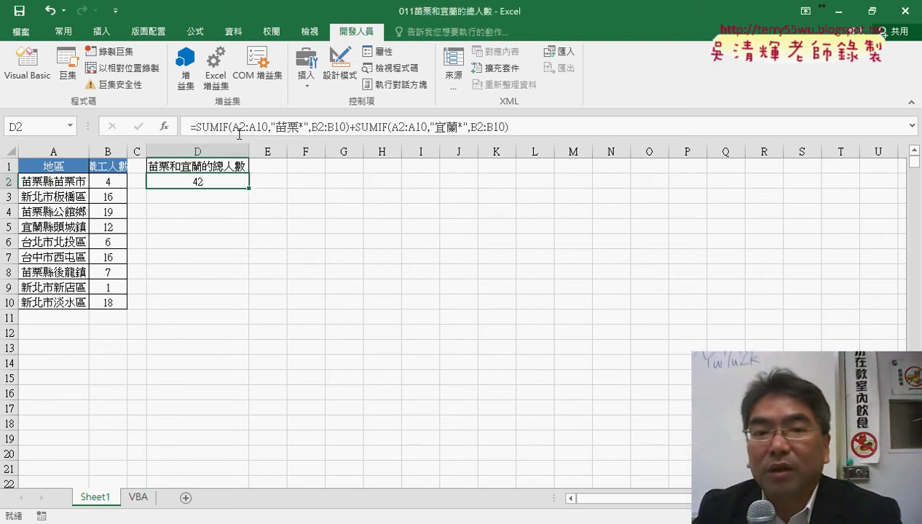
Step: Inspect the D2 SUMIF formula by trying removal of the 苗栗* wildcard, then undo it
{"action": "left_click_drag", "start_coordinate": [350, 128], "coordinate": [211, 127]}
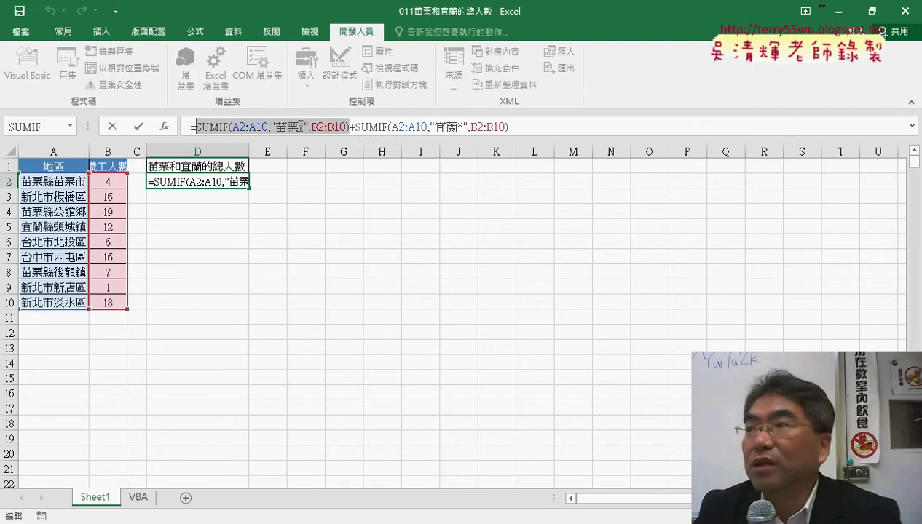
{"action": "left_click", "coordinate": [301, 126]}
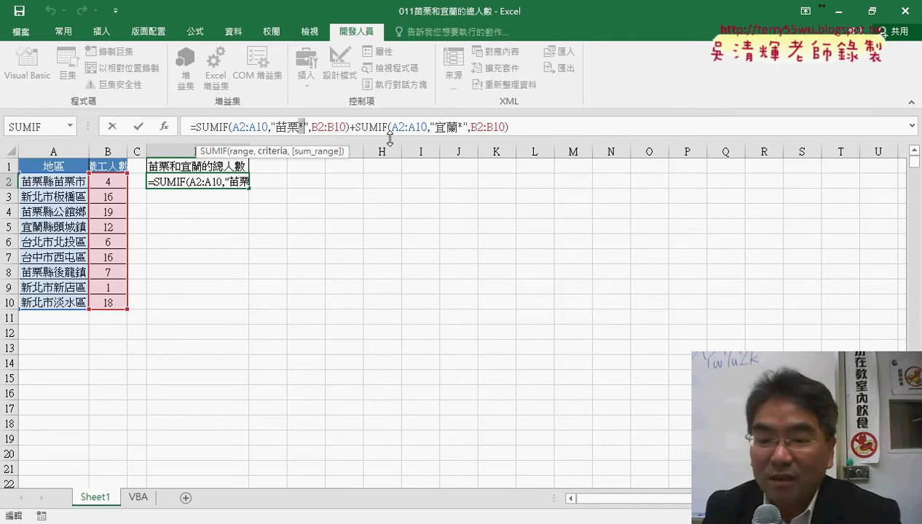
{"action": "key", "text": "BackSpace"}
{"action": "type", "text": "????"}
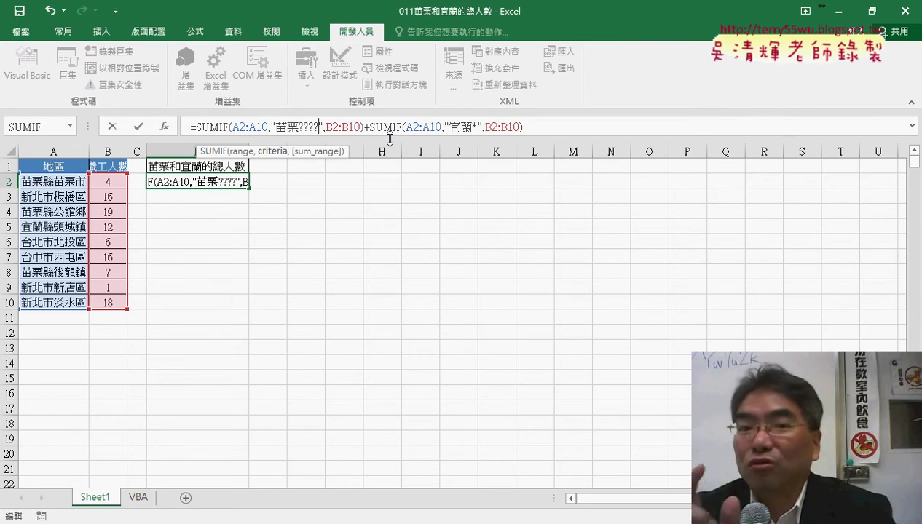
{"action": "key", "text": "ctrl+z"}
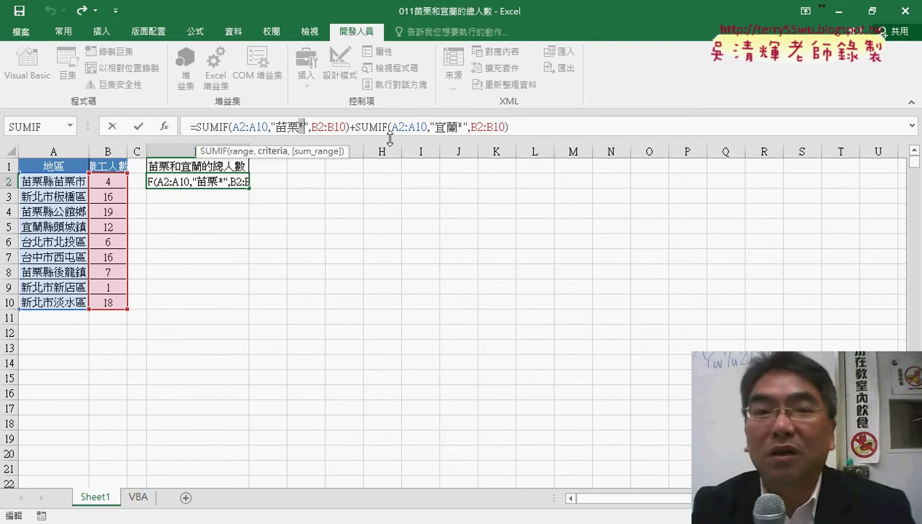
{"action": "left_click_drag", "start_coordinate": [356, 127], "coordinate": [541, 127]}
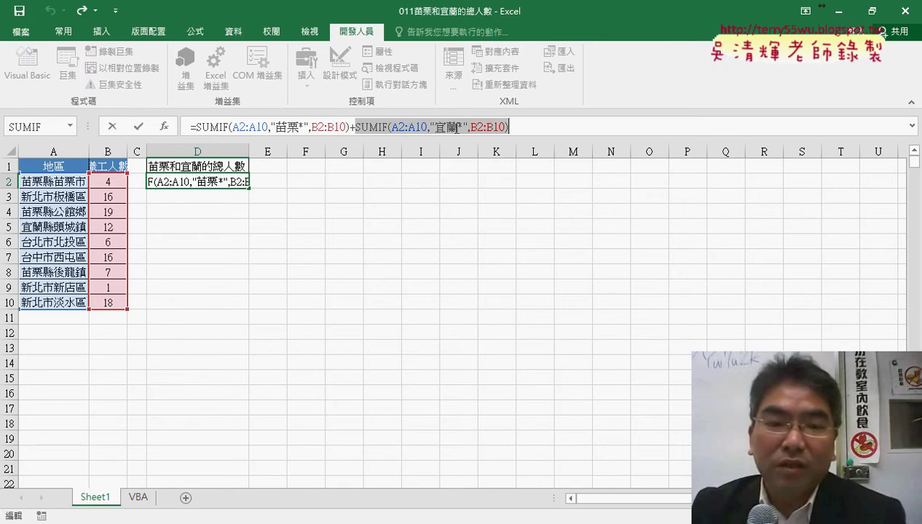
Step: Cancel the formula edit, select D2 on the VBA sheet and open the Visual Basic editor
{"action": "left_click", "coordinate": [136, 498]}
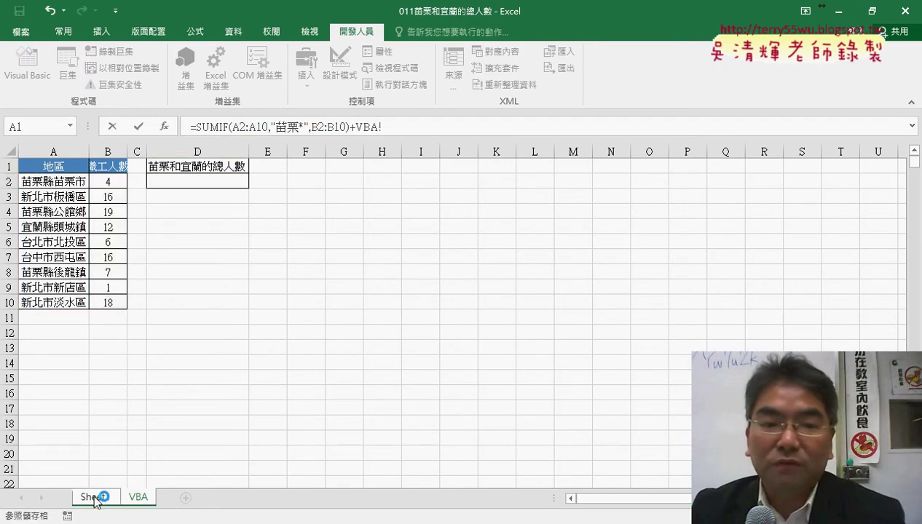
{"action": "left_click", "coordinate": [311, 383]}
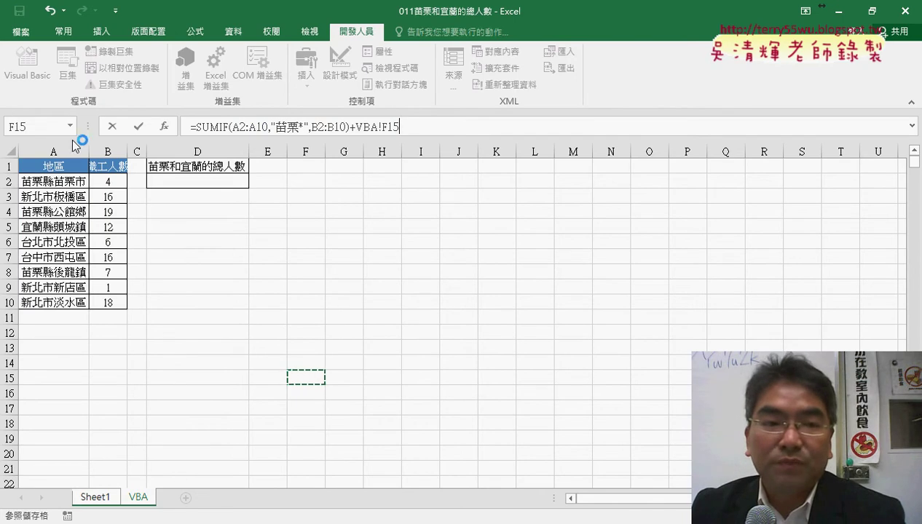
{"action": "left_click", "coordinate": [113, 127]}
{"action": "left_click", "coordinate": [137, 497]}
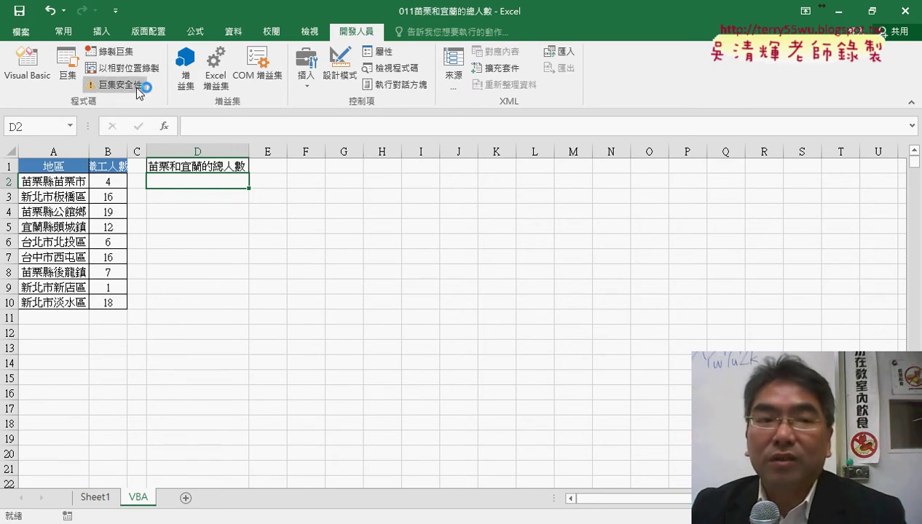
{"action": "left_click", "coordinate": [27, 75]}
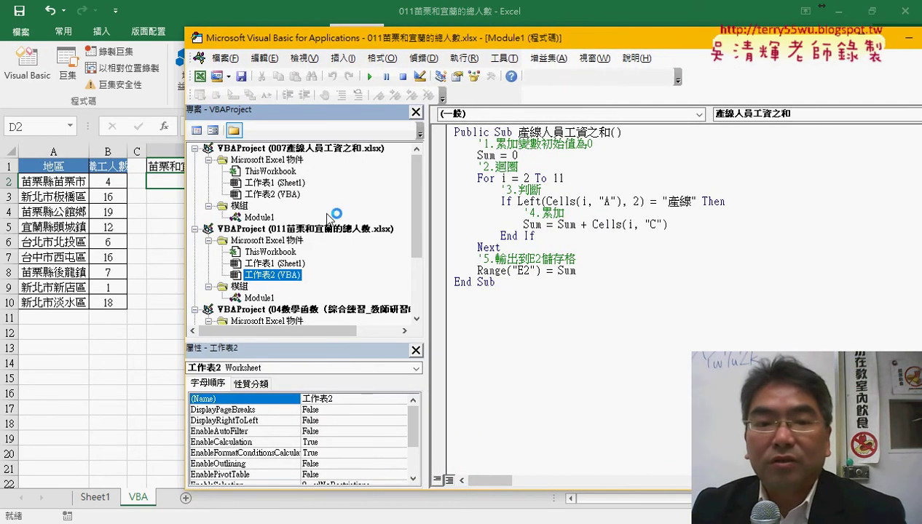
{"action": "left_click", "coordinate": [299, 229]}
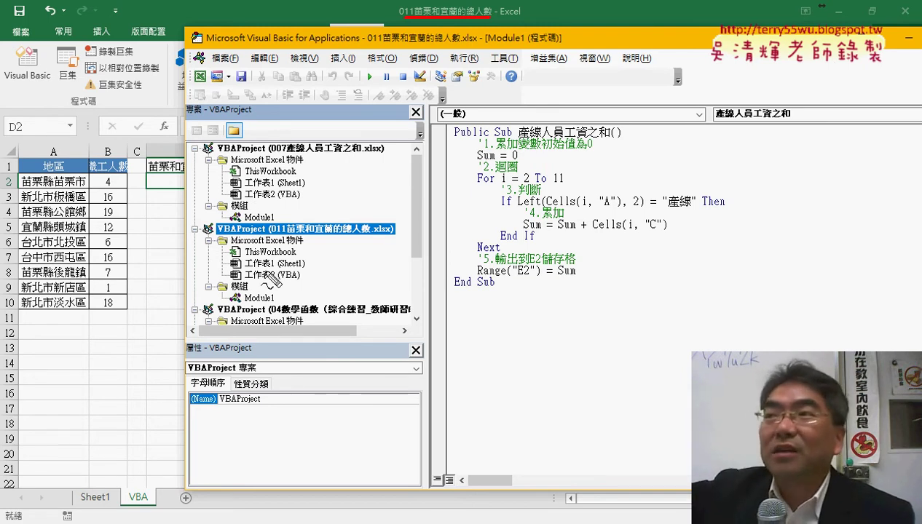
{"action": "left_click_drag", "start_coordinate": [277, 235], "coordinate": [384, 245]}
{"action": "mouse_move", "coordinate": [429, 20]}
{"action": "left_mouse_down"}
{"action": "mouse_move", "coordinate": [321, 217]}
{"action": "mouse_move", "coordinate": [328, 224]}
{"action": "left_mouse_up"}
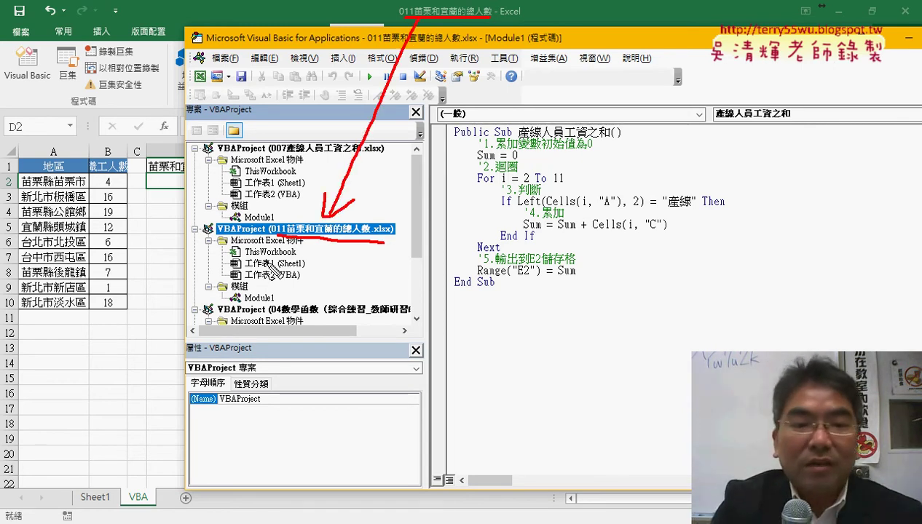
{"action": "key", "text": "Escape"}
Step: Open 011's Module1 procedure, then copy the summing code from 007's Module1
{"action": "double_click", "coordinate": [259, 298]}
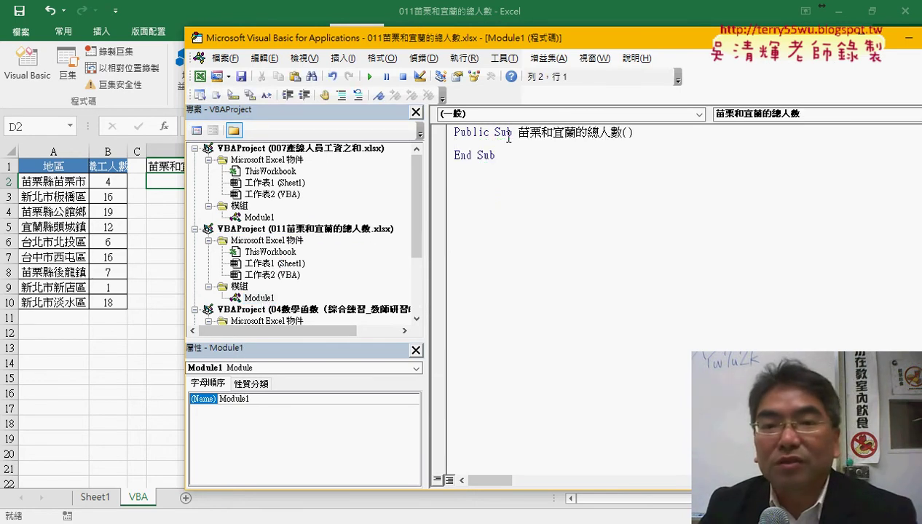
{"action": "left_click_drag", "start_coordinate": [521, 137], "coordinate": [623, 137]}
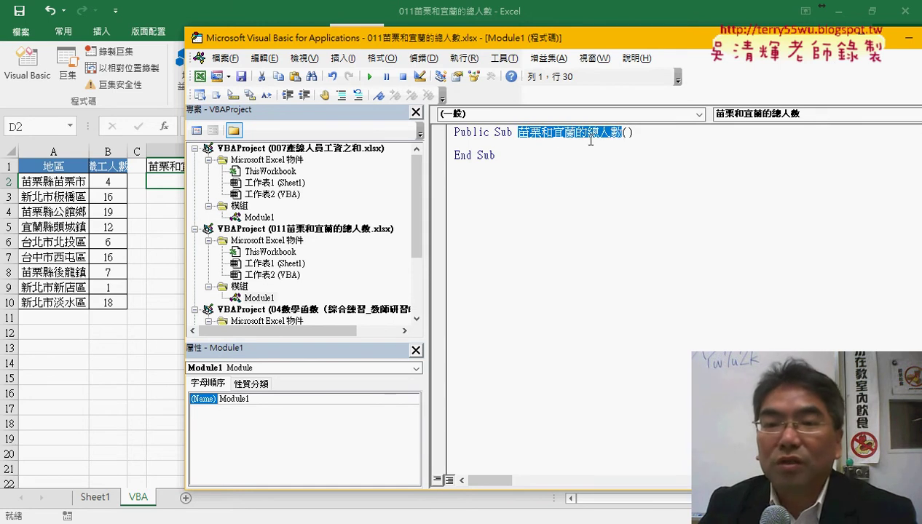
{"action": "left_click", "coordinate": [582, 145]}
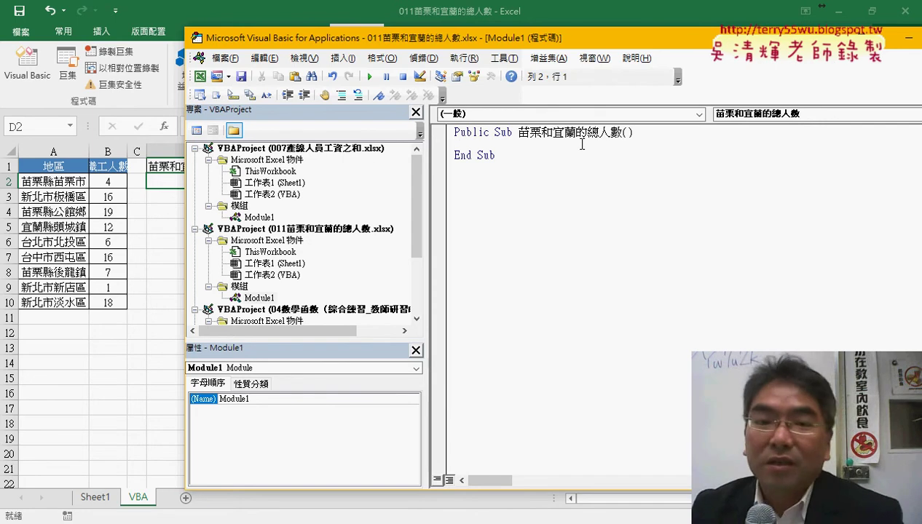
{"action": "double_click", "coordinate": [259, 217]}
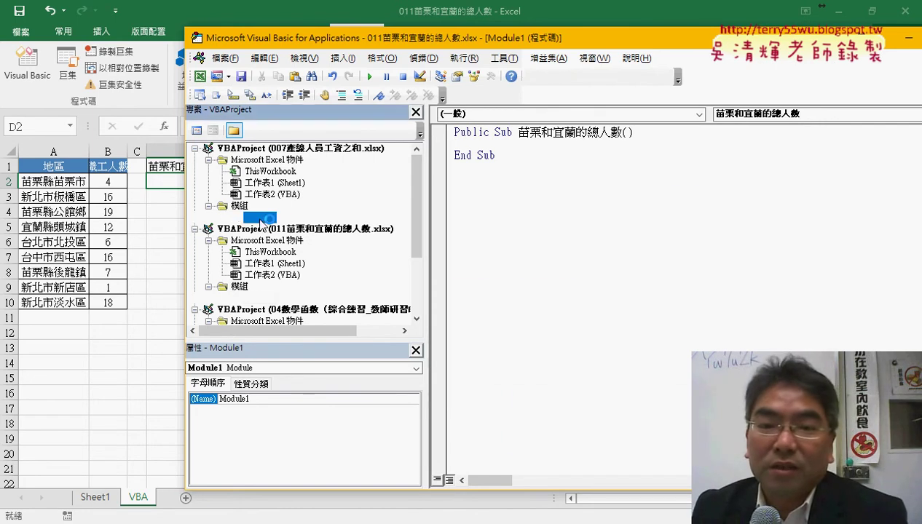
{"action": "right_click", "coordinate": [509, 190]}
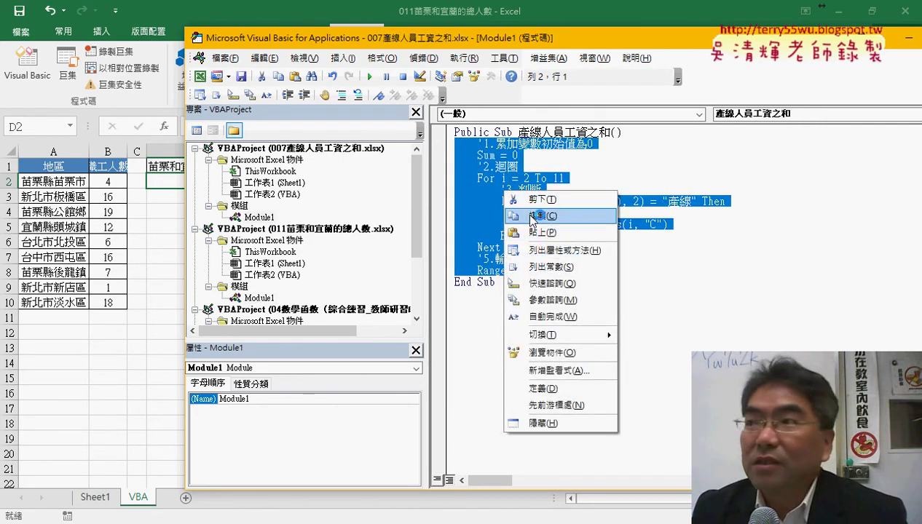
{"action": "left_click", "coordinate": [532, 216]}
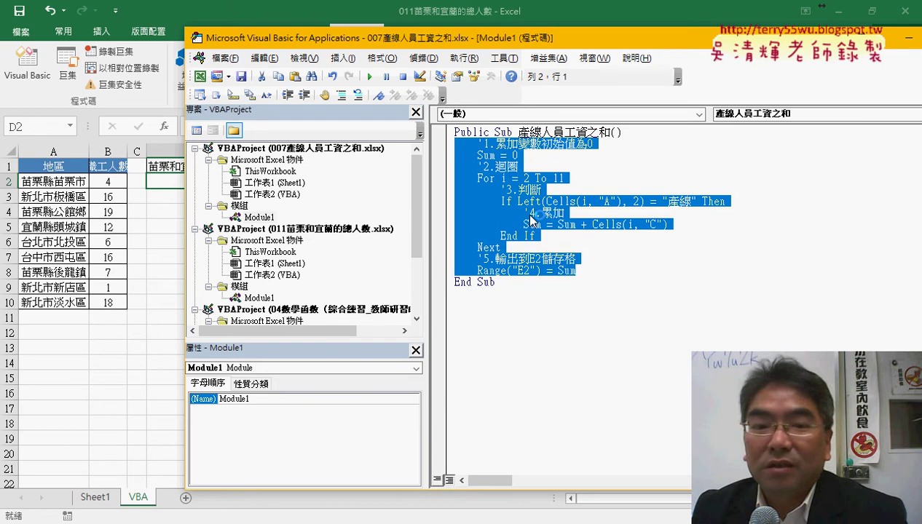
Step: Paste the copied code into the 苗栗和宜蘭的總人數 procedure in 011's Module1
{"action": "double_click", "coordinate": [259, 298]}
{"action": "right_click", "coordinate": [455, 144]}
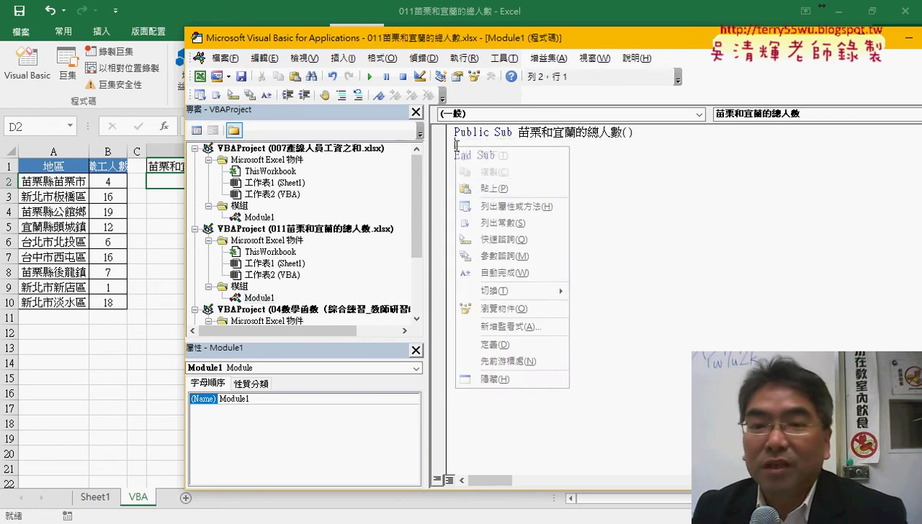
{"action": "left_click", "coordinate": [487, 188]}
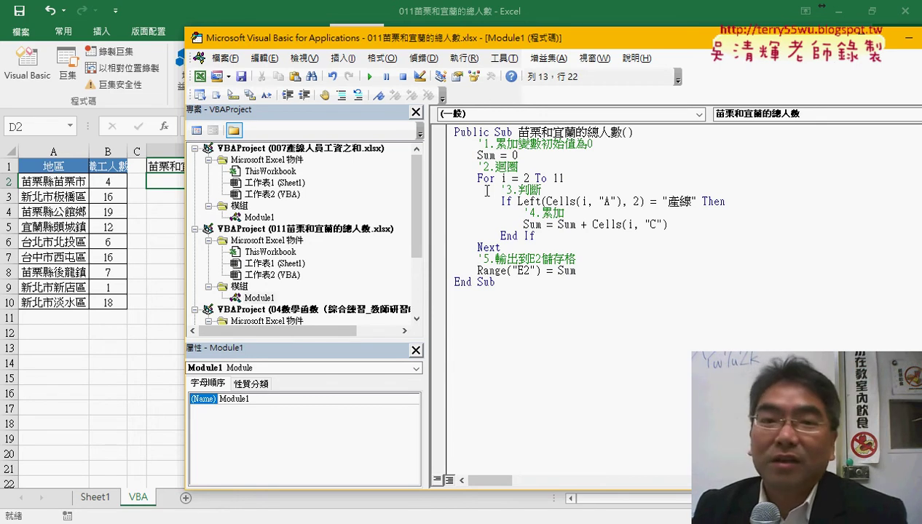
{"action": "left_click_drag", "start_coordinate": [466, 38], "coordinate": [549, 38]}
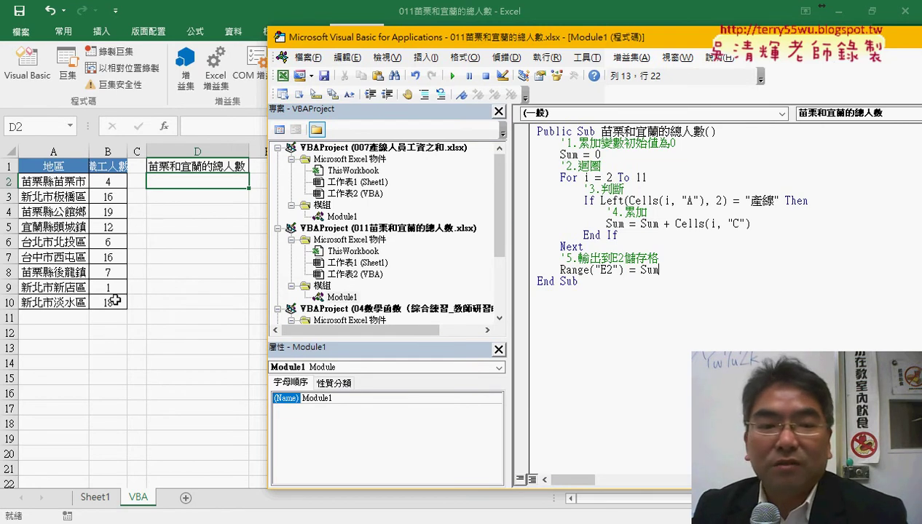
Step: Replace the fixed For loop limit with Range("A2").End(xlDown).Row
{"action": "left_click", "coordinate": [650, 177]}
{"action": "key", "text": "BackSpace"}
{"action": "type", "text": "0"}
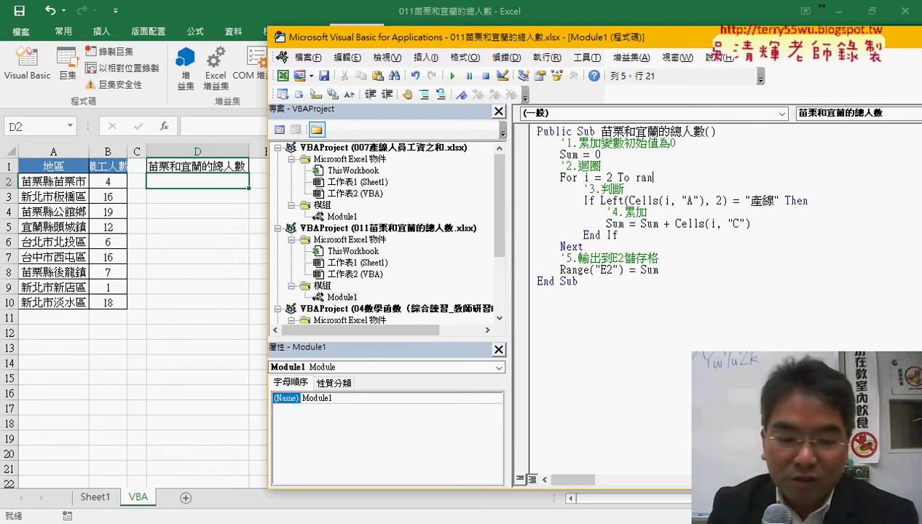
{"action": "type", "text": "("}
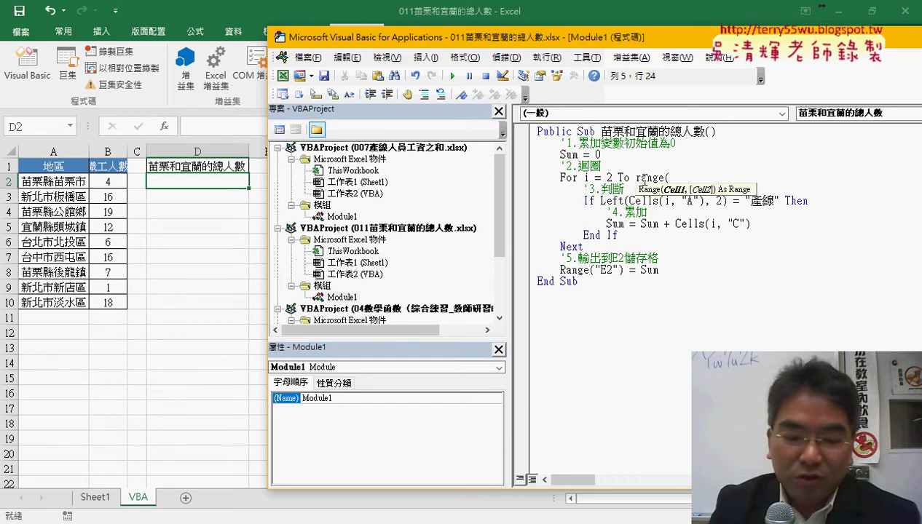
{"action": "type", "text": "\"A2\""}
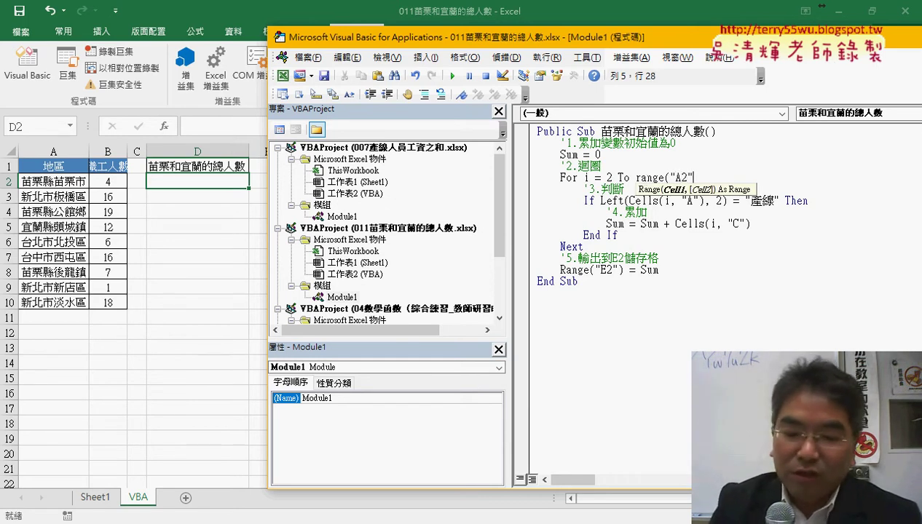
{"action": "type", "text": ").End"}
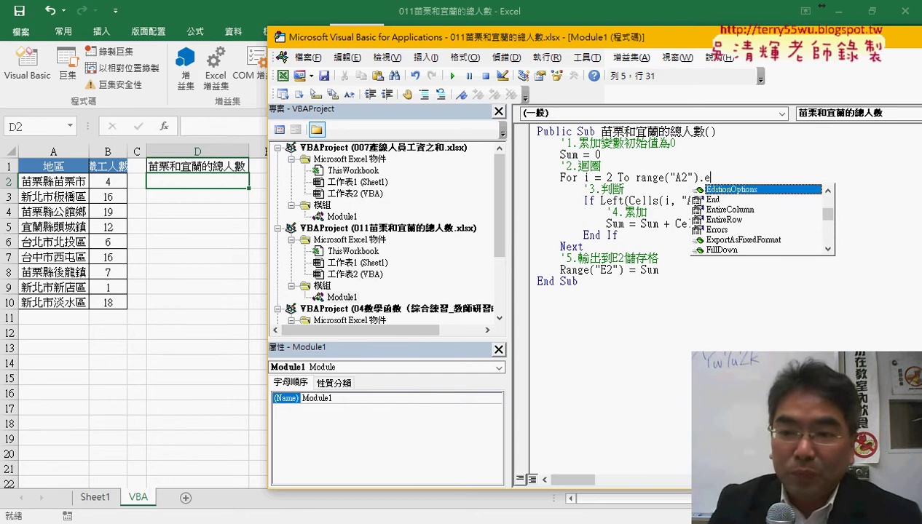
{"action": "type", "text": " ("}
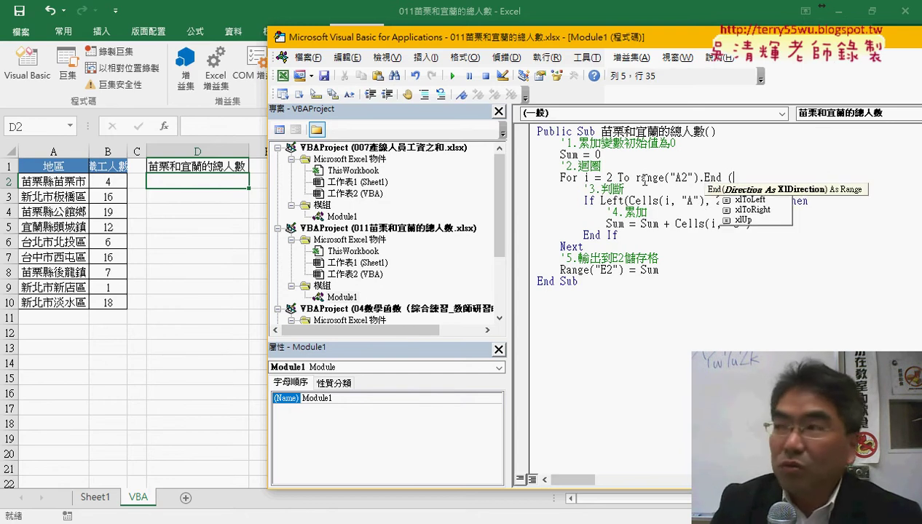
{"action": "type", "text": "xlDown "}
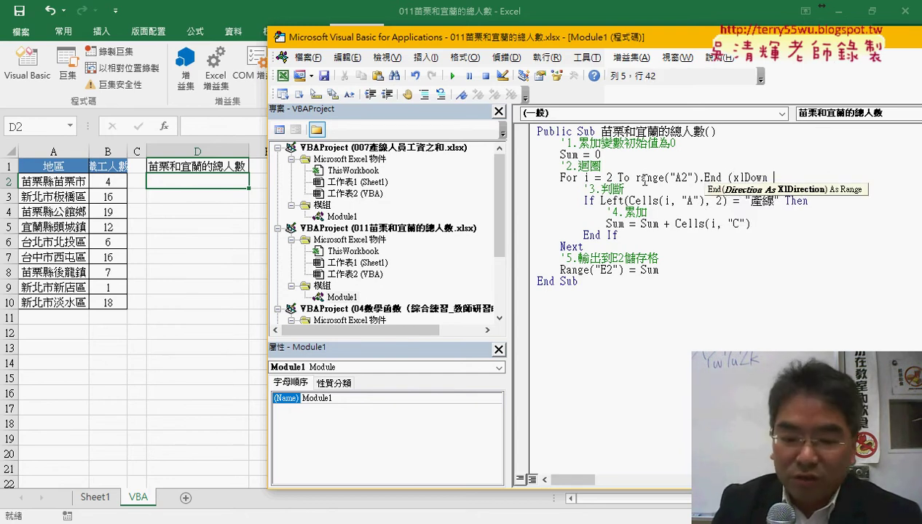
{"action": "type", "text": ").row"}
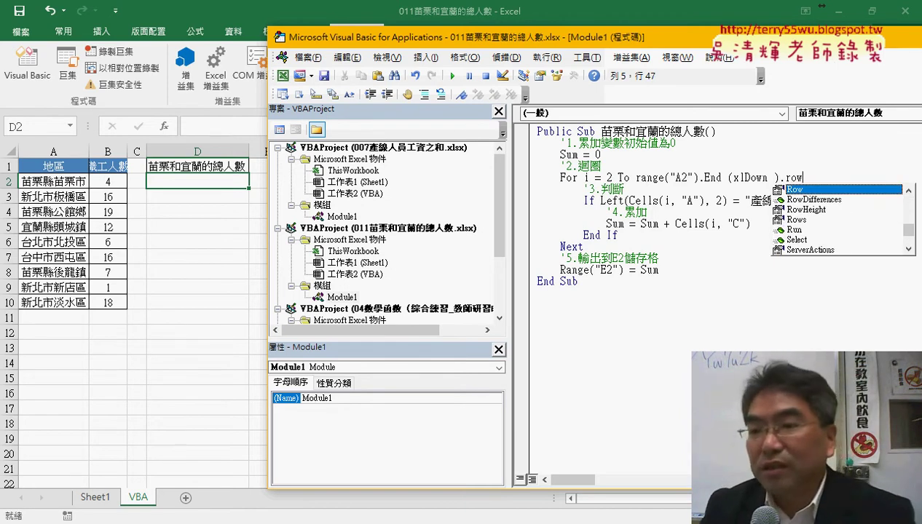
{"action": "key", "text": "Escape"}
{"action": "key", "text": "Down"}
{"action": "key", "text": "Down"}
{"action": "key", "text": "Down"}
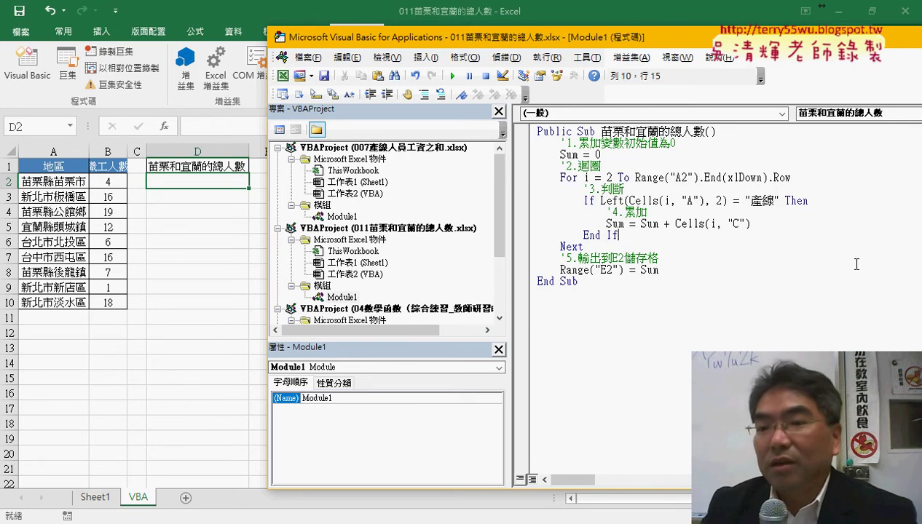
{"action": "left_click_drag", "start_coordinate": [636, 178], "coordinate": [791, 179]}
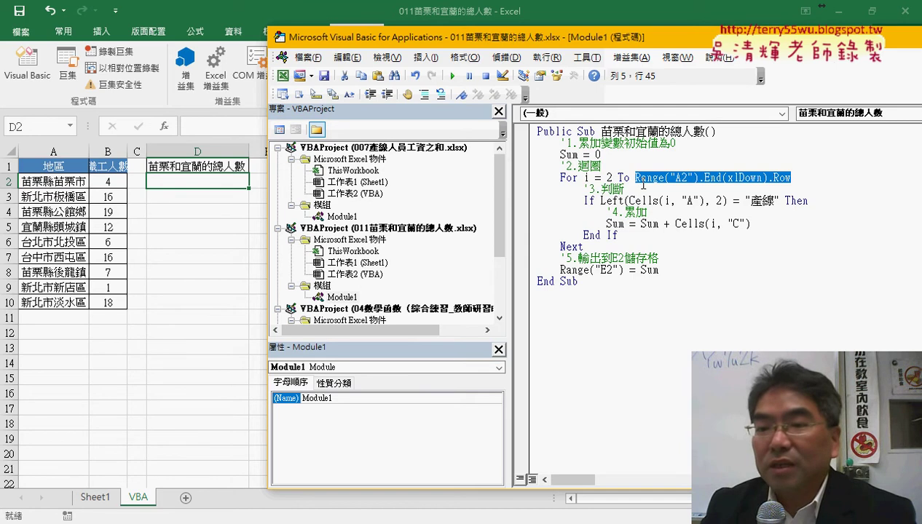
Step: Replace 產線 with 苗栗 in the If condition's Left test
{"action": "left_click_drag", "start_coordinate": [600, 201], "coordinate": [779, 201]}
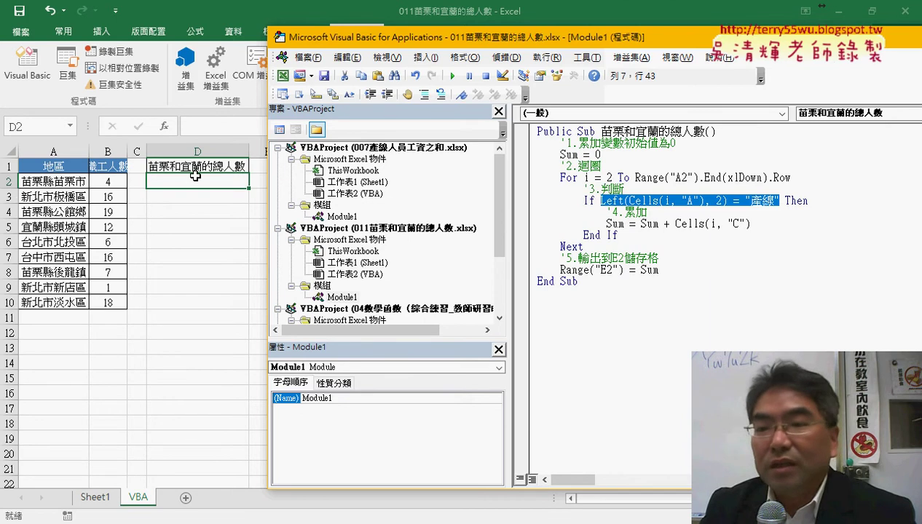
{"action": "left_click_drag", "start_coordinate": [775, 201], "coordinate": [752, 201]}
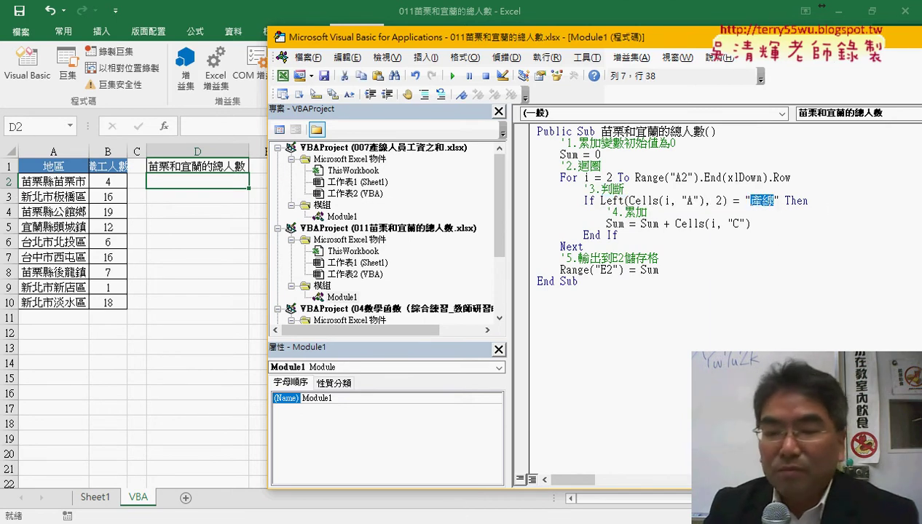
{"action": "type", "text": "ㄇ"}
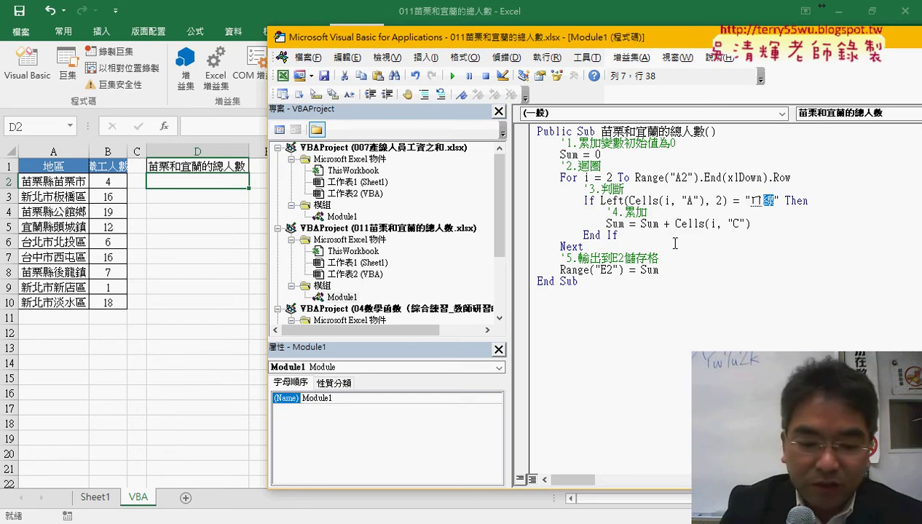
{"action": "type", "text": "苗ㄌ一"}
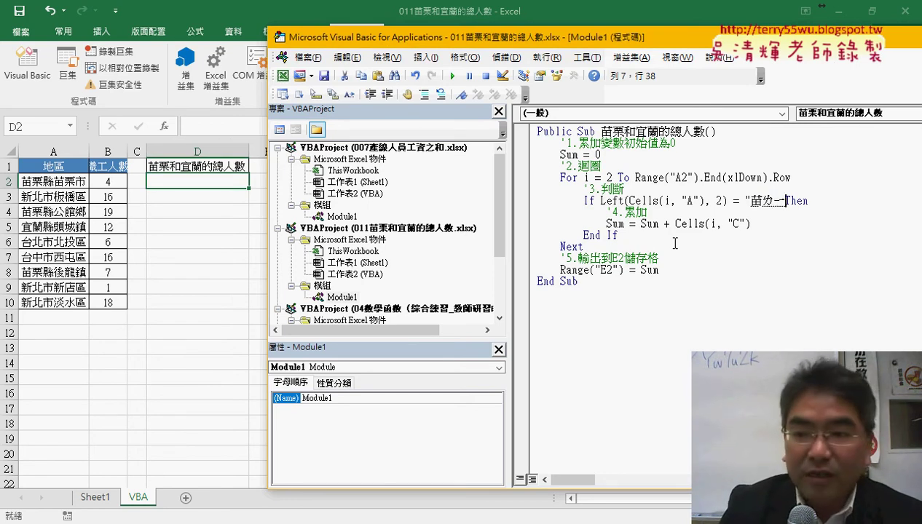
{"action": "type", "text": "栗"}
{"action": "key", "text": "Return"}
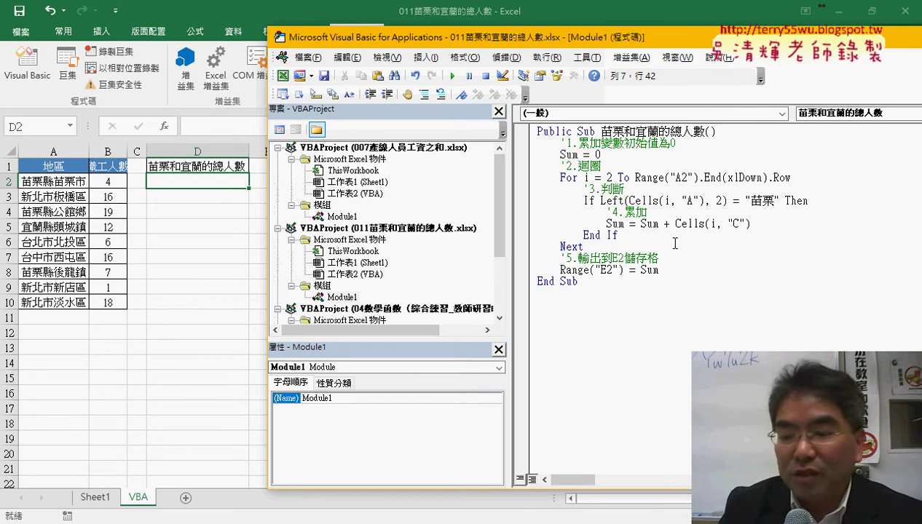
{"action": "type", "text": "*"}
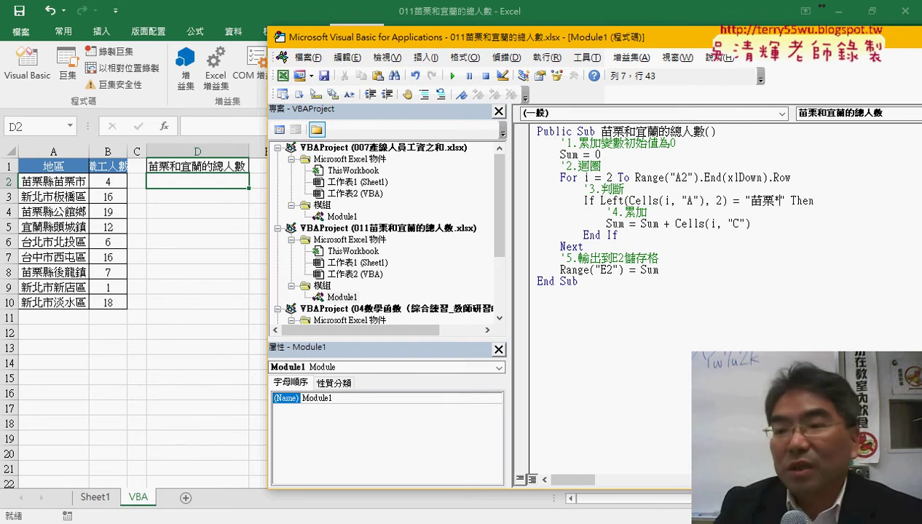
{"action": "key", "text": "BackSpace"}
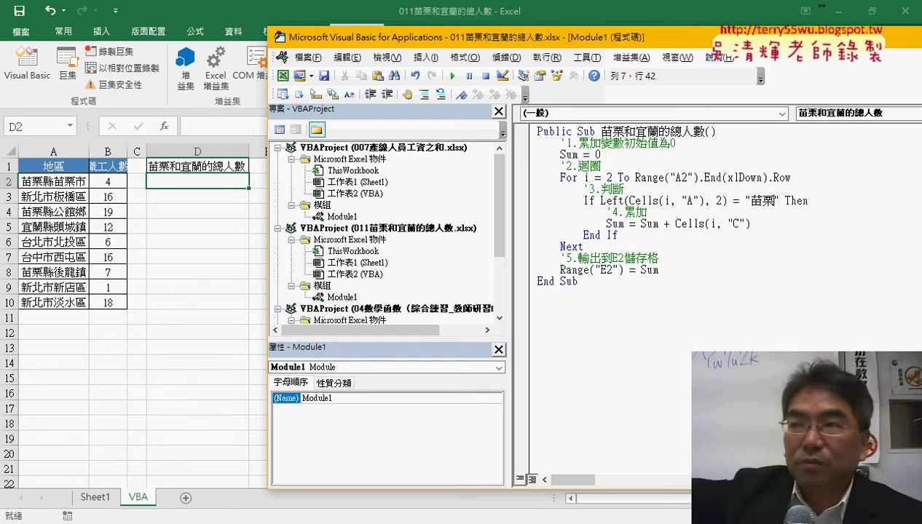
Step: Copy the Left(Cells(i, "A"), 2) = "苗栗" condition and paste it after Or
{"action": "key", "text": "shift+Left"}
{"action": "key", "text": "shift+Left"}
{"action": "key", "text": "shift+Left"}
{"action": "key", "text": "shift+Left"}
{"action": "key", "text": "shift+Left"}
{"action": "key", "text": "shift+Left"}
{"action": "right_click", "coordinate": [669, 203]}
{"action": "left_click", "coordinate": [687, 229]}
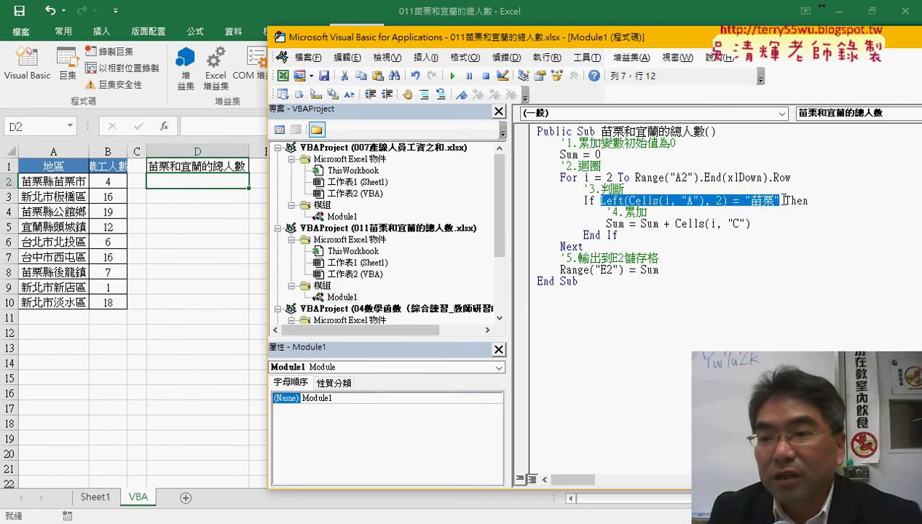
{"action": "left_click", "coordinate": [830, 198]}
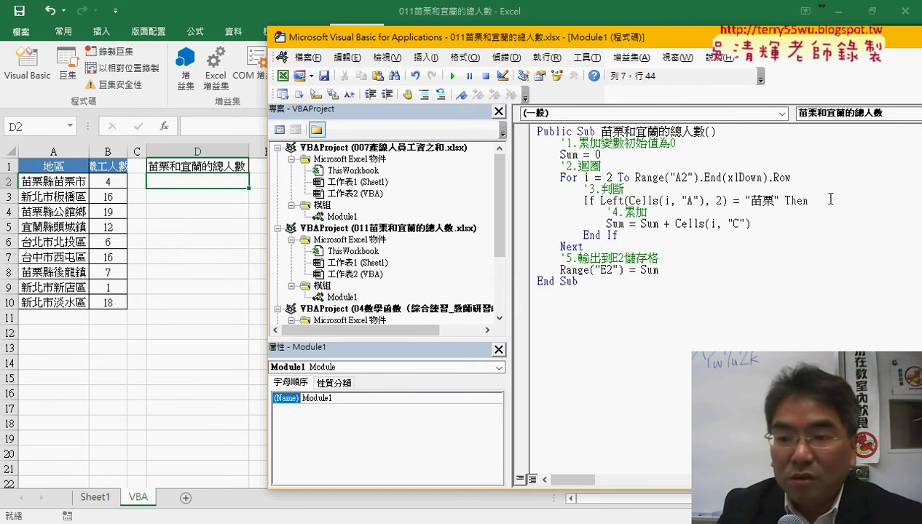
{"action": "type", "text": "Then"}
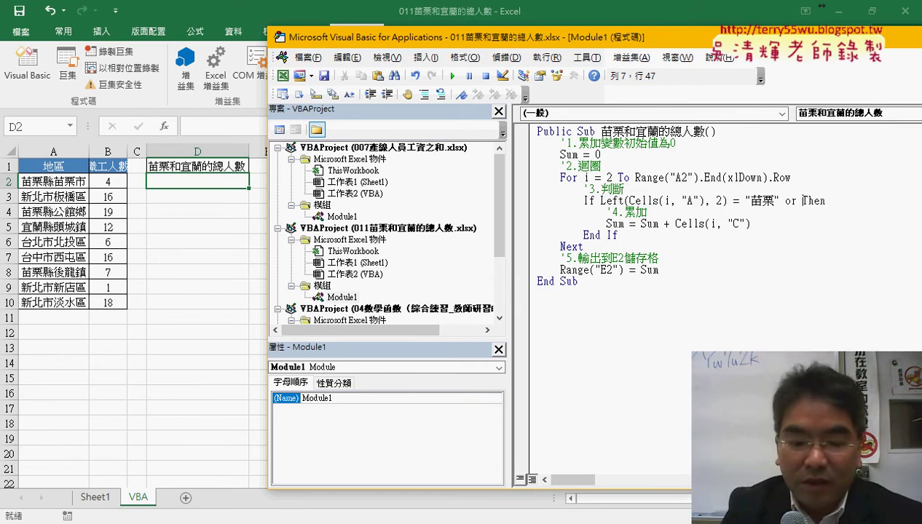
{"action": "key", "text": "ctrl+v"}
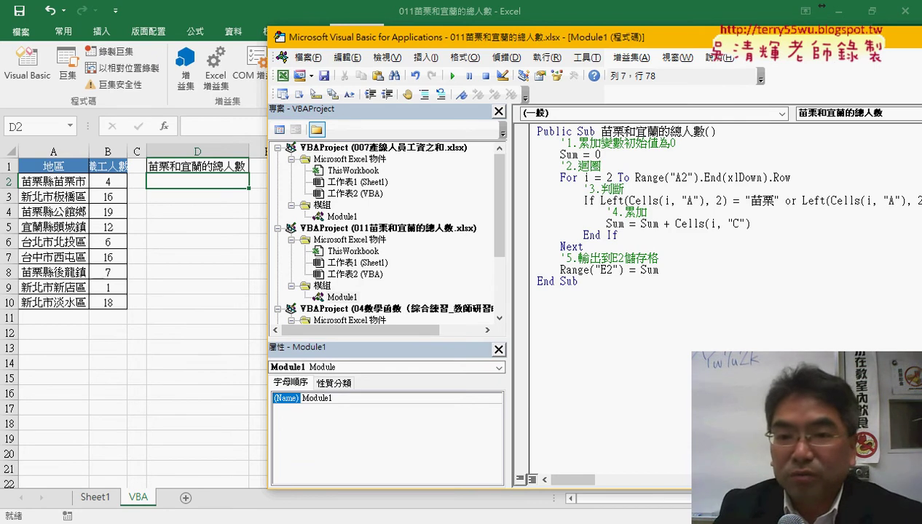
{"action": "left_click_drag", "start_coordinate": [666, 38], "coordinate": [489, 37]}
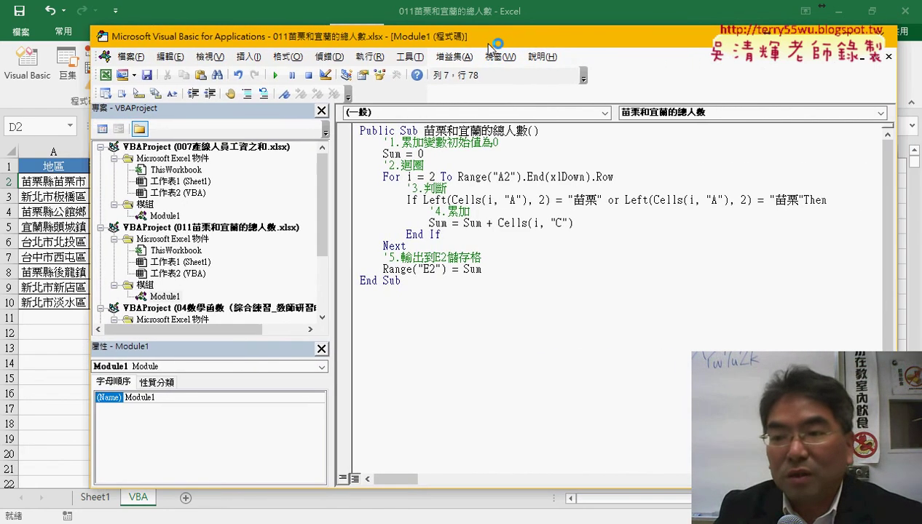
Step: Change the pasted second condition's text from 苗栗 to 宜蘭
{"action": "left_click", "coordinate": [804, 198]}
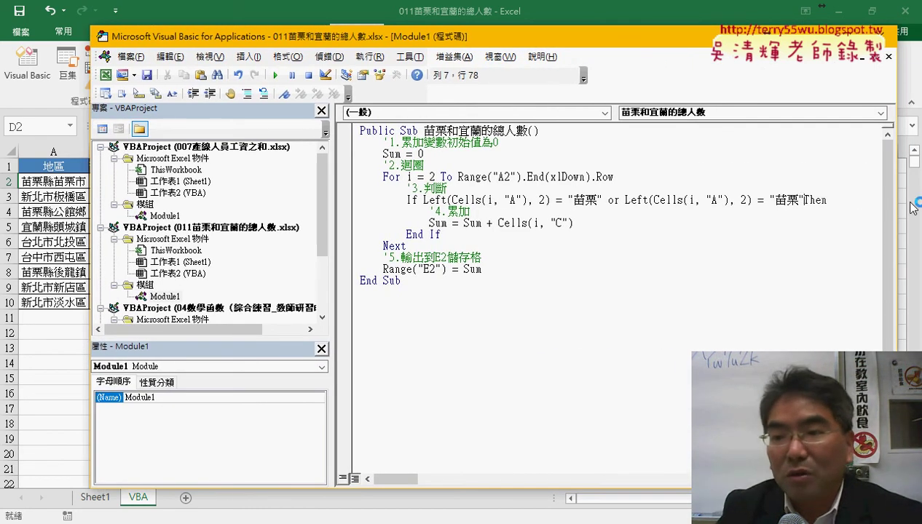
{"action": "left_click_drag", "start_coordinate": [799, 200], "coordinate": [774, 199]}
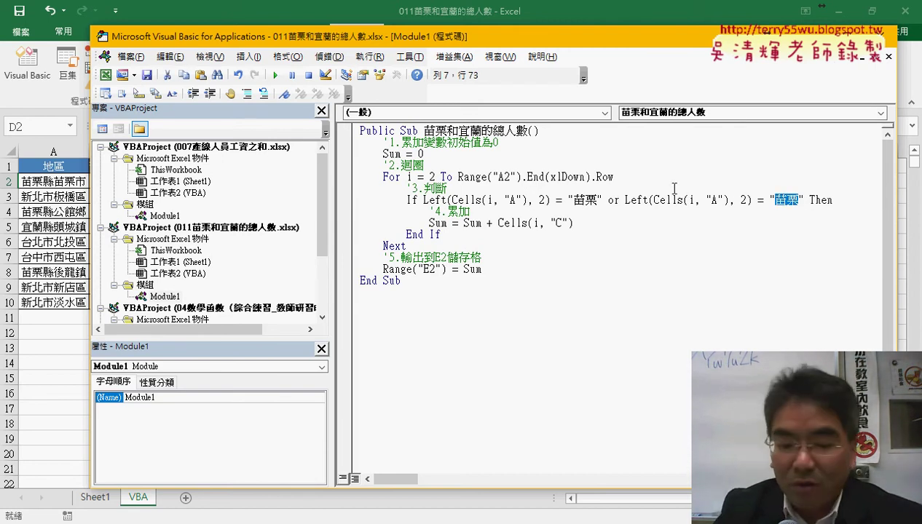
{"action": "type", "text": "e2"}
{"action": "key", "text": "BackSpace"}
{"action": "key", "text": "BackSpace"}
{"action": "type", "text": "ㄧ"}
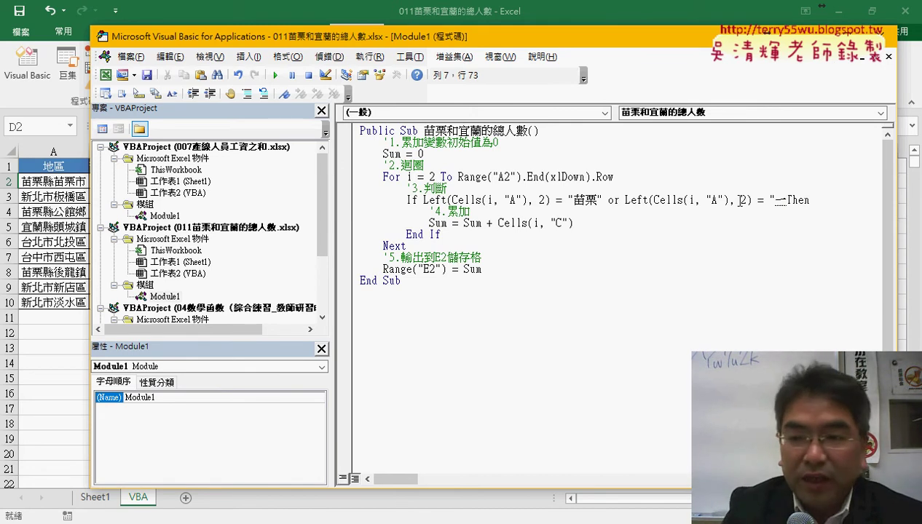
{"action": "type", "text": "宜蘭"}
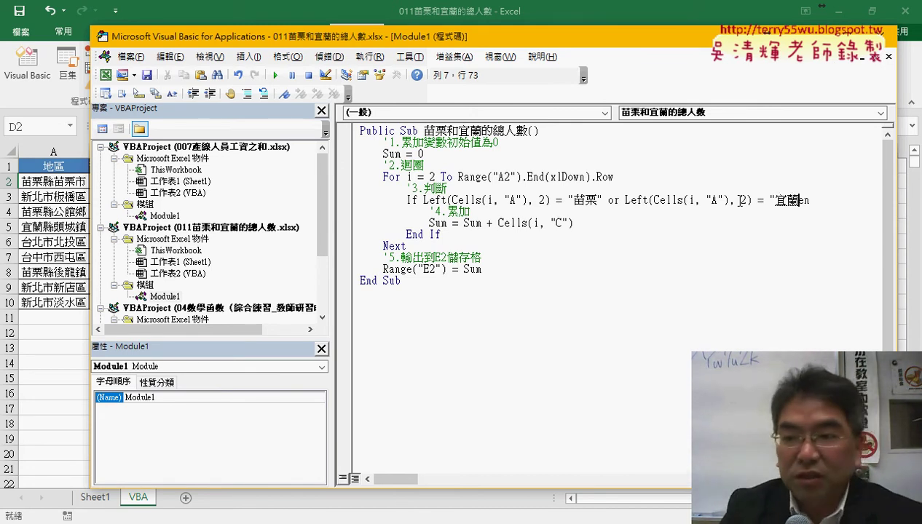
{"action": "key", "text": "Return"}
{"action": "left_click", "coordinate": [741, 315]}
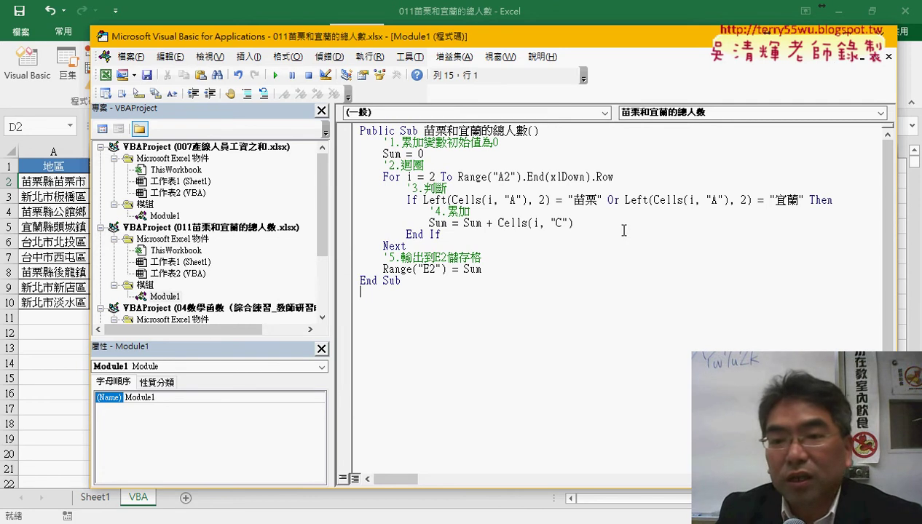
{"action": "left_click_drag", "start_coordinate": [625, 200], "coordinate": [801, 200]}
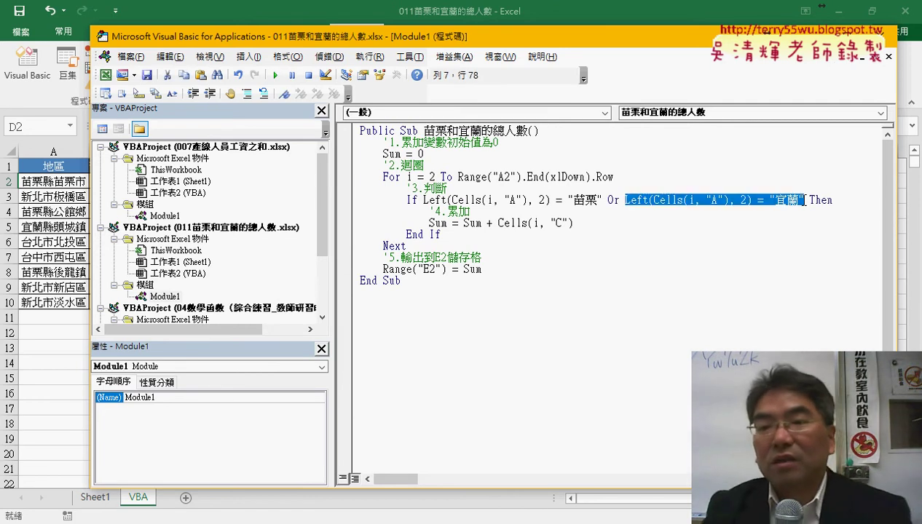
{"action": "left_click", "coordinate": [619, 201]}
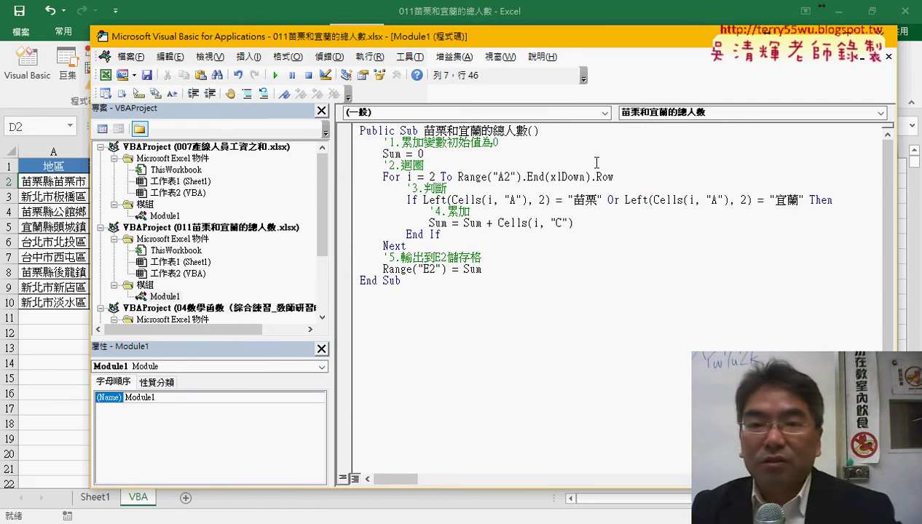
Step: Change Cells(i, "C") to Cells(i, "B") and Range("E2") to Range("D2")
{"action": "left_click_drag", "start_coordinate": [568, 43], "coordinate": [641, 40]}
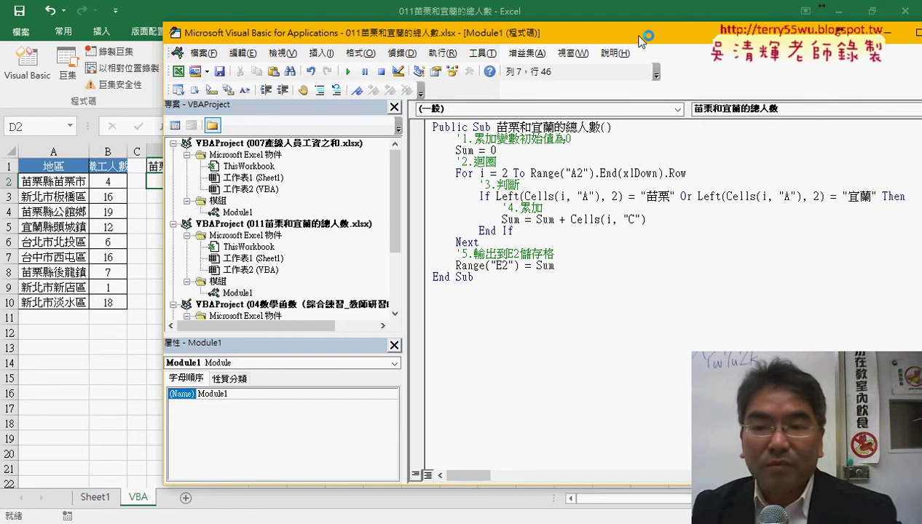
{"action": "double_click", "coordinate": [632, 220]}
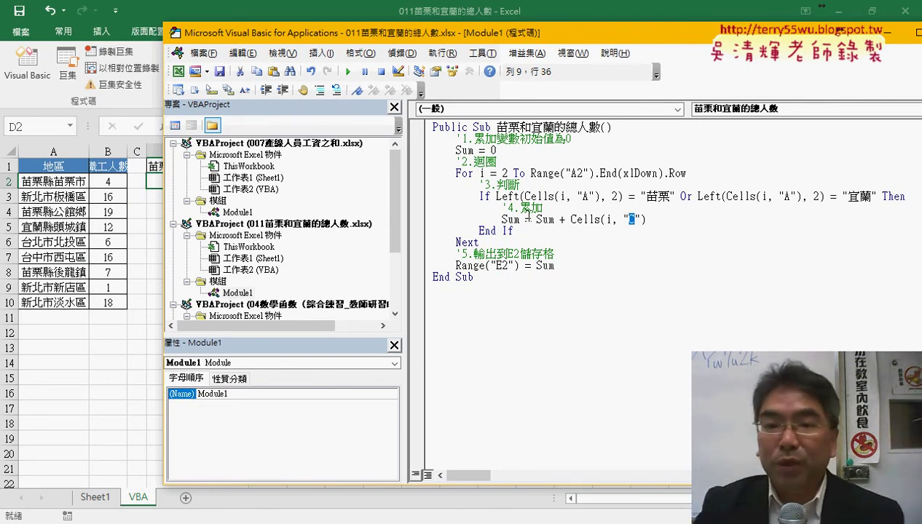
{"action": "type", "text": "B"}
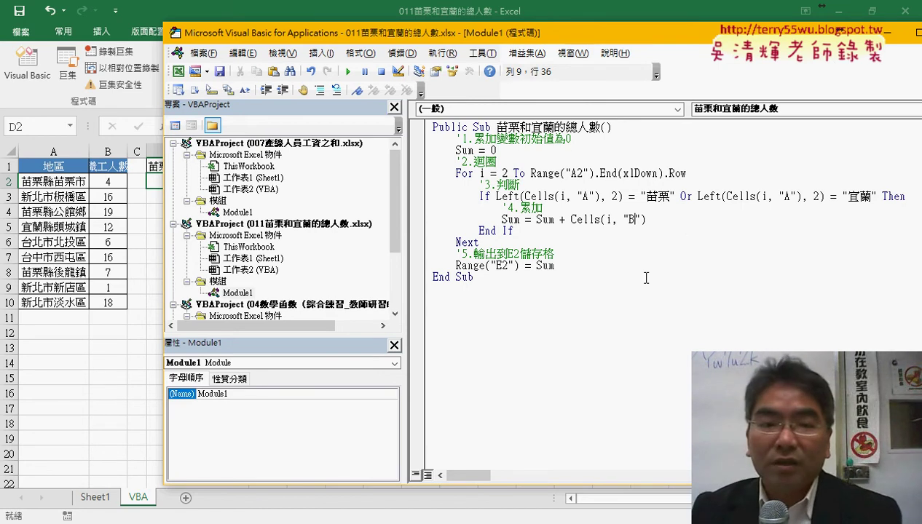
{"action": "left_click_drag", "start_coordinate": [463, 33], "coordinate": [538, 36]}
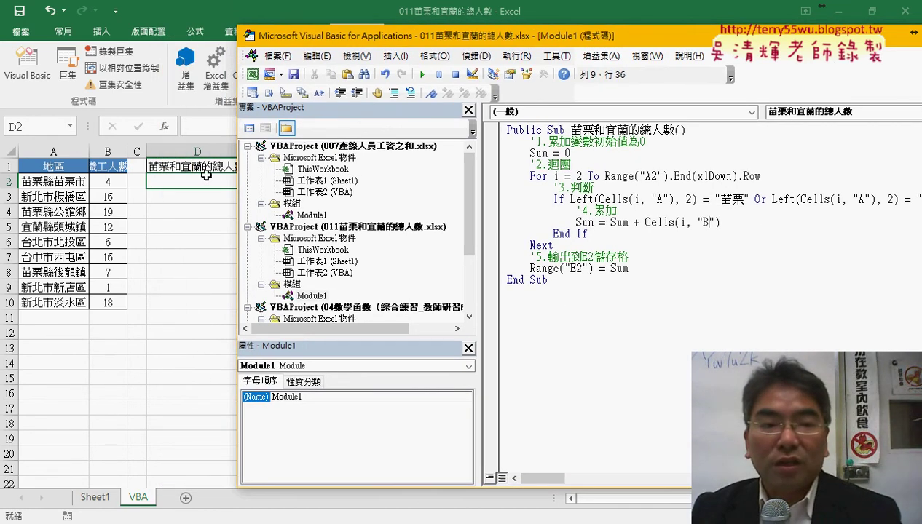
{"action": "left_click_drag", "start_coordinate": [577, 269], "coordinate": [571, 268]}
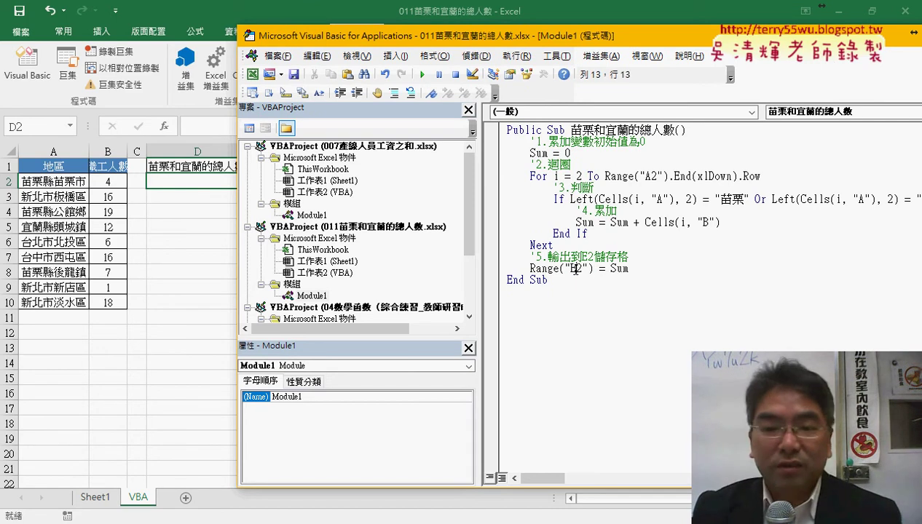
{"action": "type", "text": "D"}
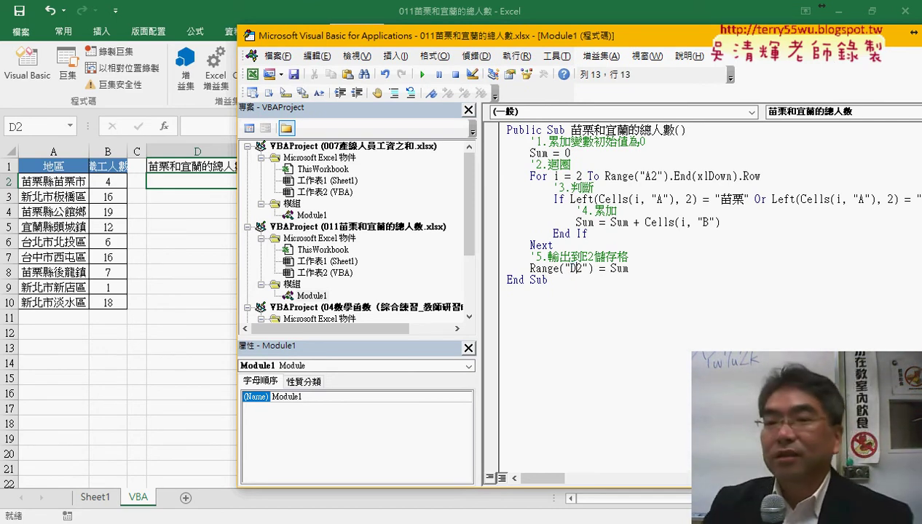
{"action": "left_click_drag", "start_coordinate": [695, 40], "coordinate": [548, 38]}
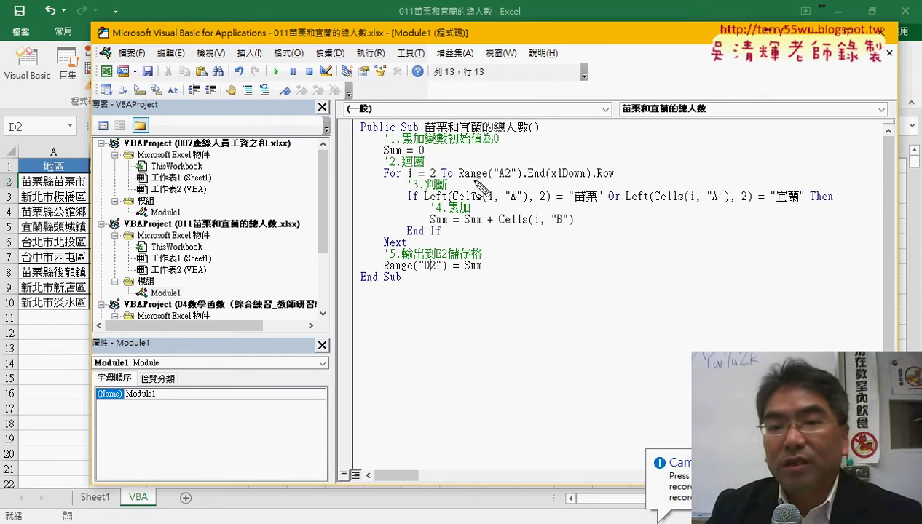
{"action": "left_click_drag", "start_coordinate": [474, 177], "coordinate": [554, 177]}
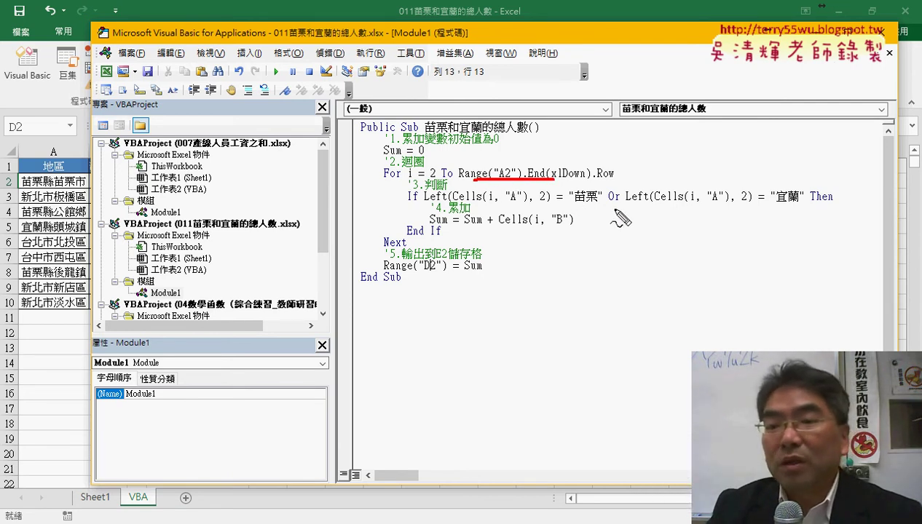
{"action": "left_click_drag", "start_coordinate": [574, 203], "coordinate": [828, 207]}
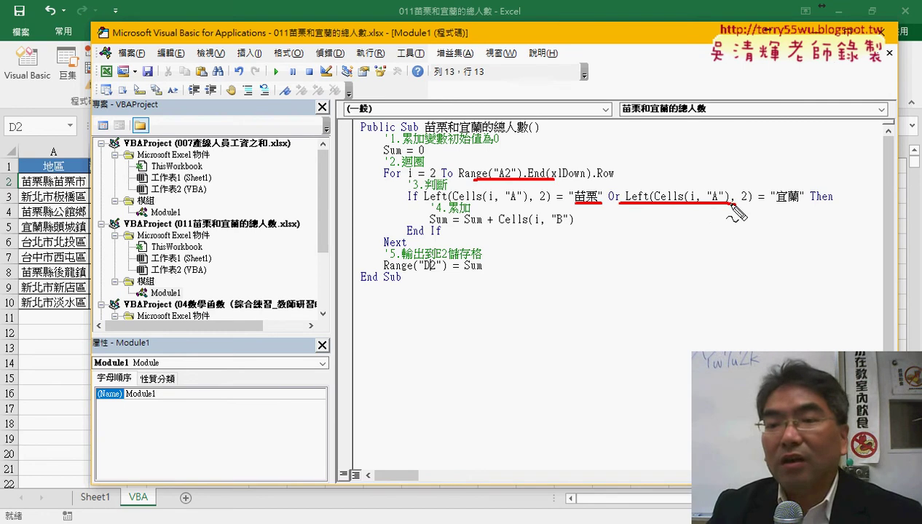
{"action": "left_click_drag", "start_coordinate": [551, 224], "coordinate": [569, 224]}
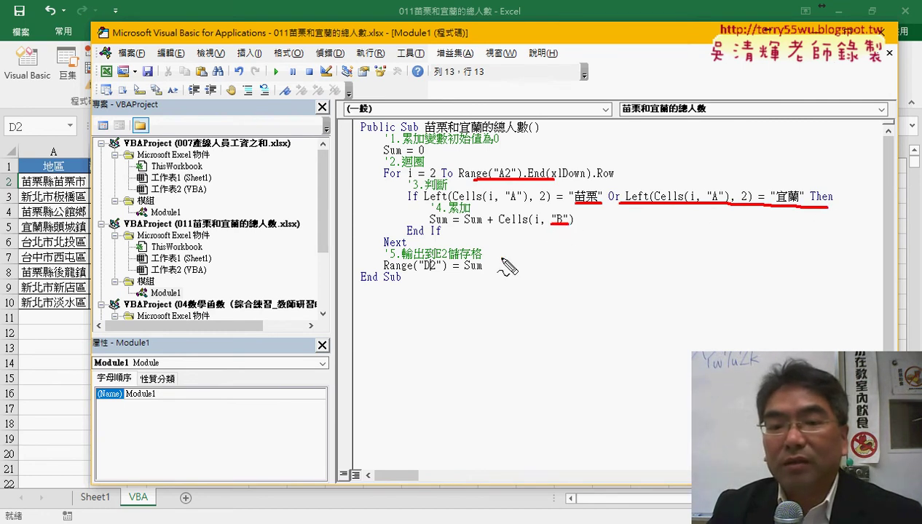
{"action": "left_click_drag", "start_coordinate": [423, 273], "coordinate": [439, 271]}
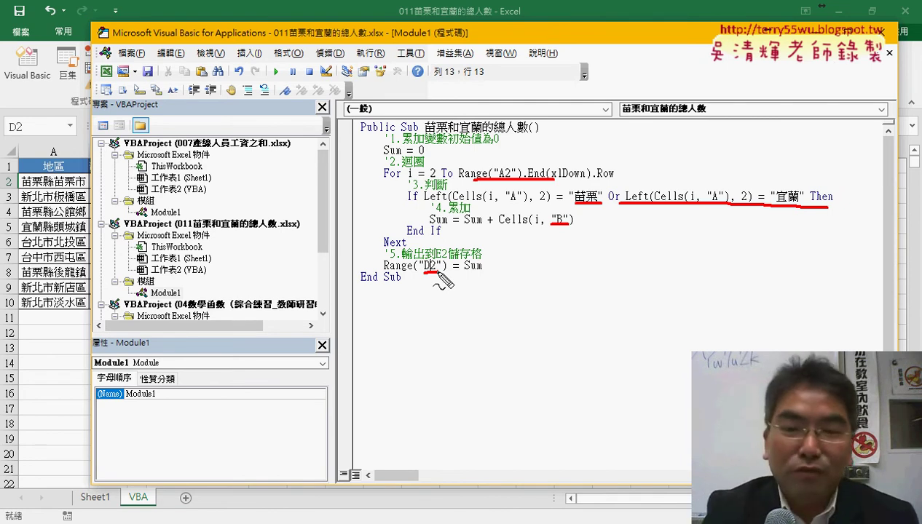
Step: Clear the pen marks and delete the second Left(Cells(i, "A"), 2) = comparison
{"action": "key", "text": "Escape"}
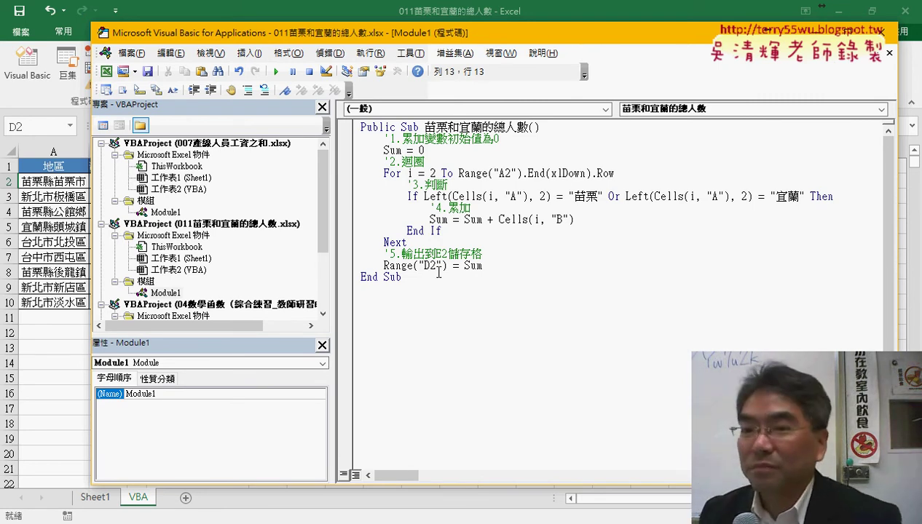
{"action": "left_click_drag", "start_coordinate": [620, 196], "coordinate": [766, 197]}
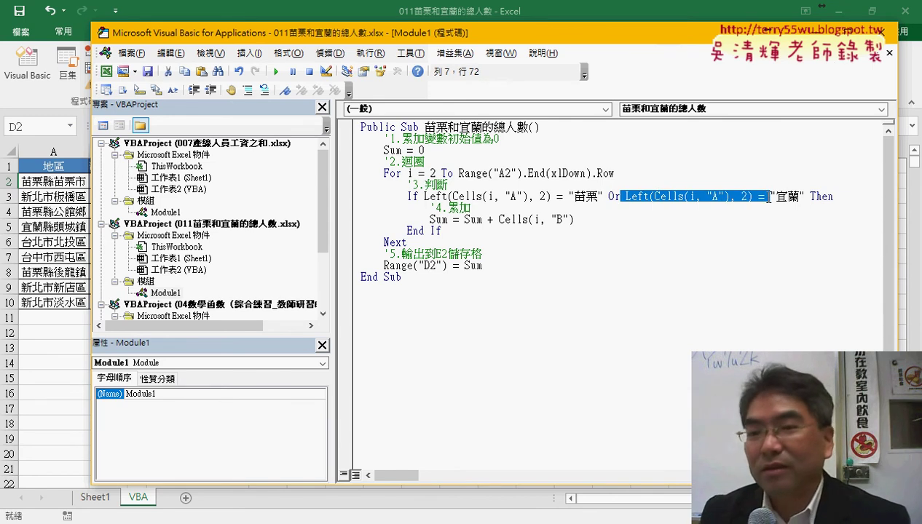
{"action": "key", "text": "Delete"}
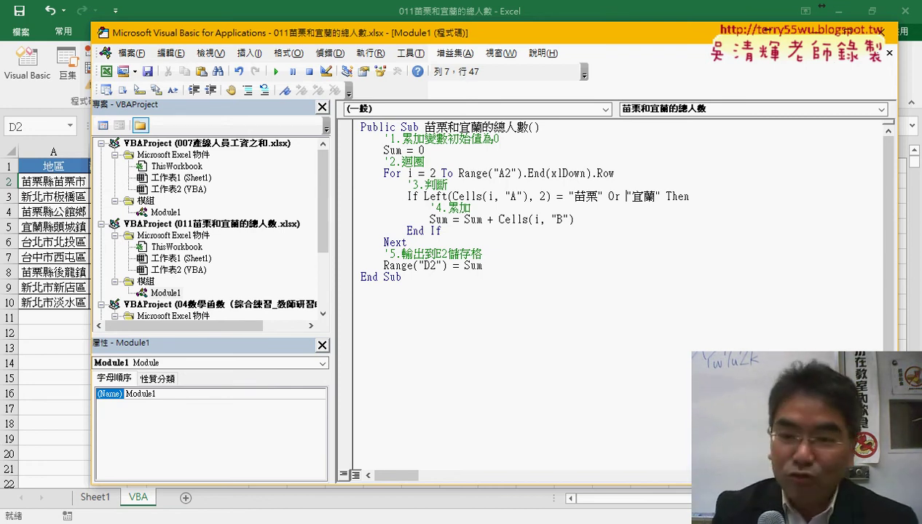
Step: Undo the deletion to restore the comparison, and move the editor to uncover column D
{"action": "key", "text": "ctrl+z"}
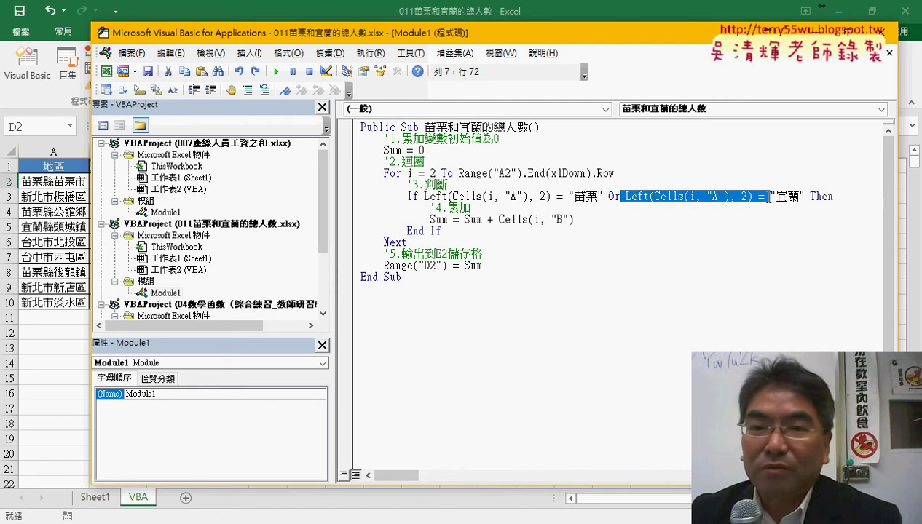
{"action": "left_click_drag", "start_coordinate": [510, 33], "coordinate": [674, 28]}
Step: Run the macro to write 42 into D2, compare with Sheet1, and minimize the 011 workbook
{"action": "left_click", "coordinate": [633, 221]}
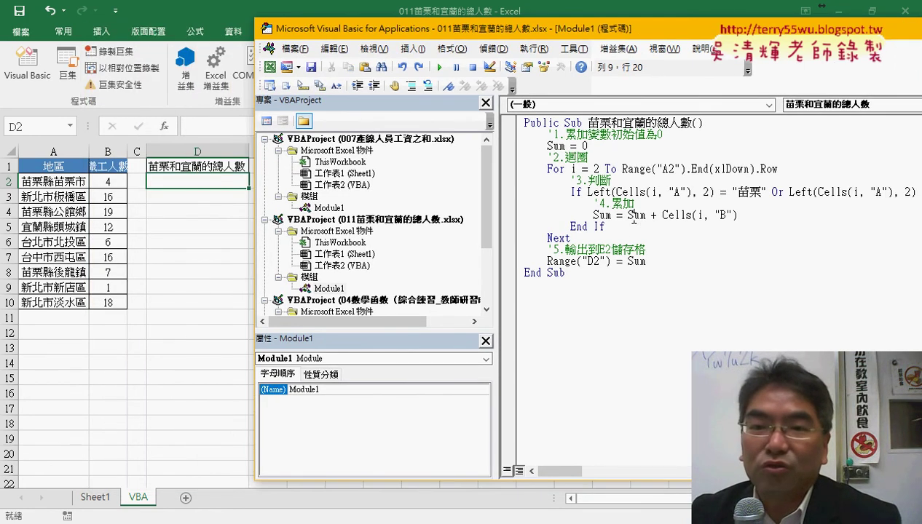
{"action": "left_click", "coordinate": [439, 67]}
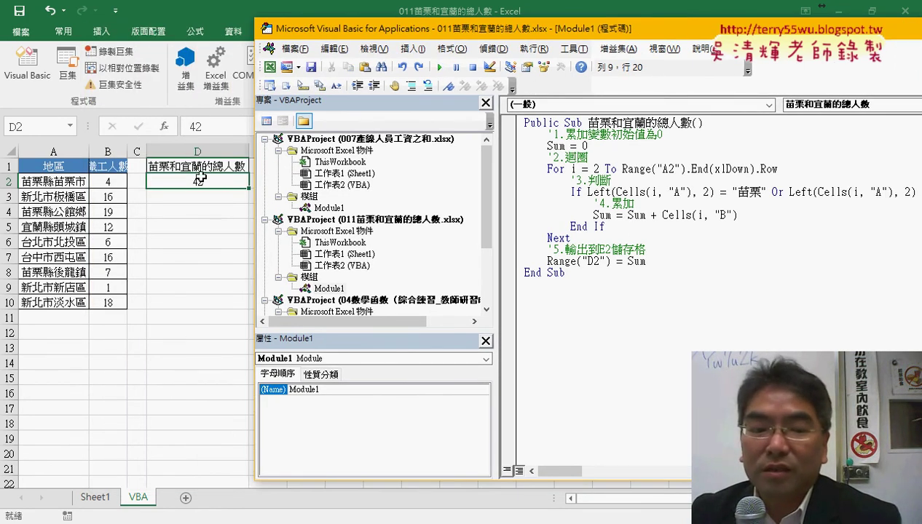
{"action": "left_click", "coordinate": [99, 499]}
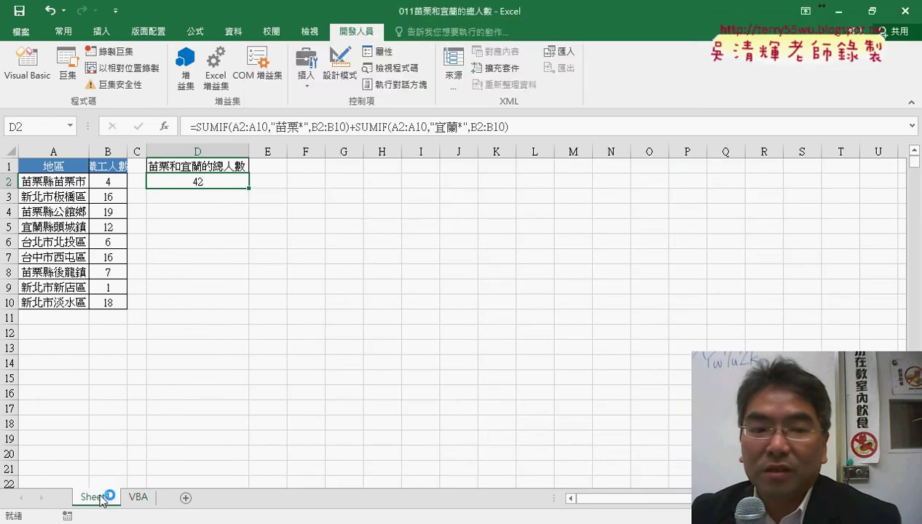
{"action": "left_click", "coordinate": [138, 498]}
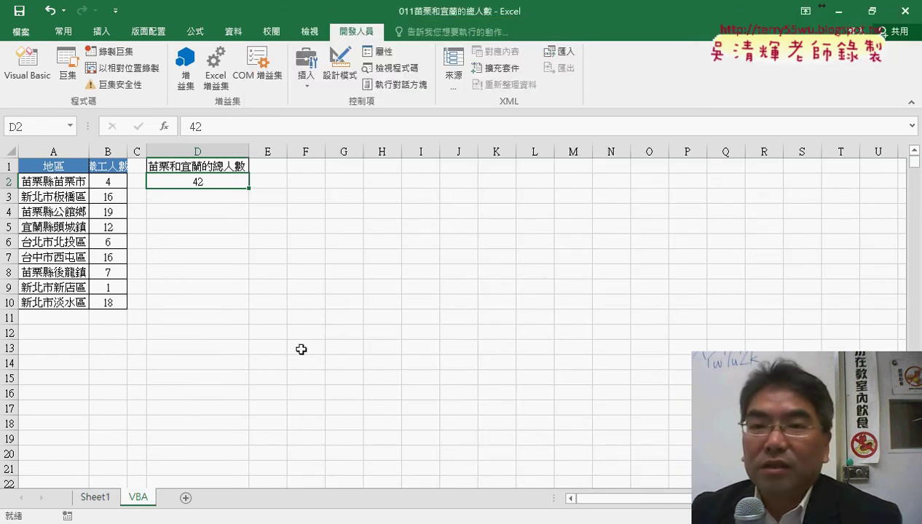
{"action": "left_click", "coordinate": [838, 11]}
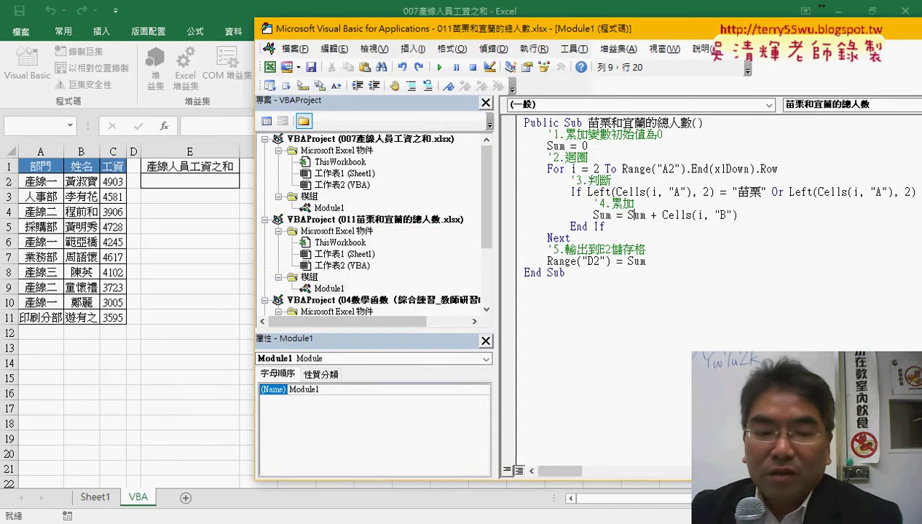
Step: Open the downloaded 009前後三名工資總計.xlsx from Google Drive in Chrome and enable editing
{"action": "key", "text": "alt+Tab"}
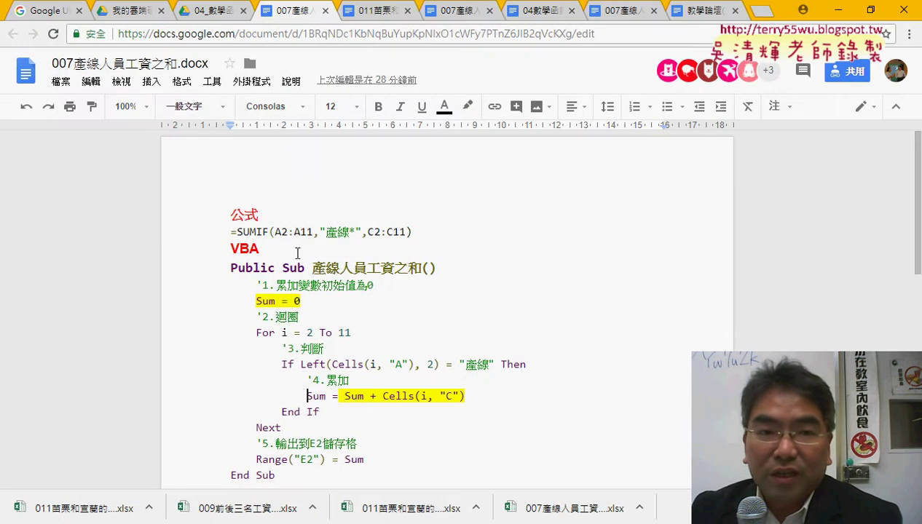
{"action": "left_click", "coordinate": [208, 10]}
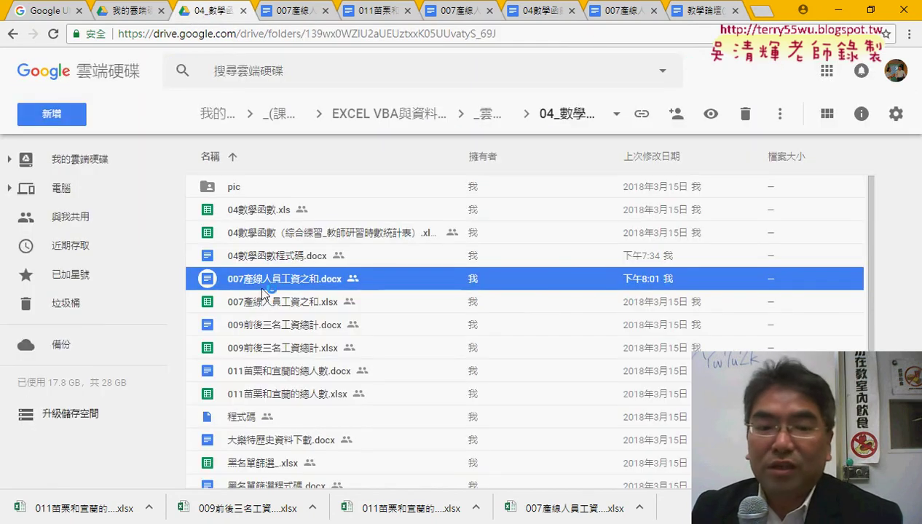
{"action": "left_click", "coordinate": [268, 348]}
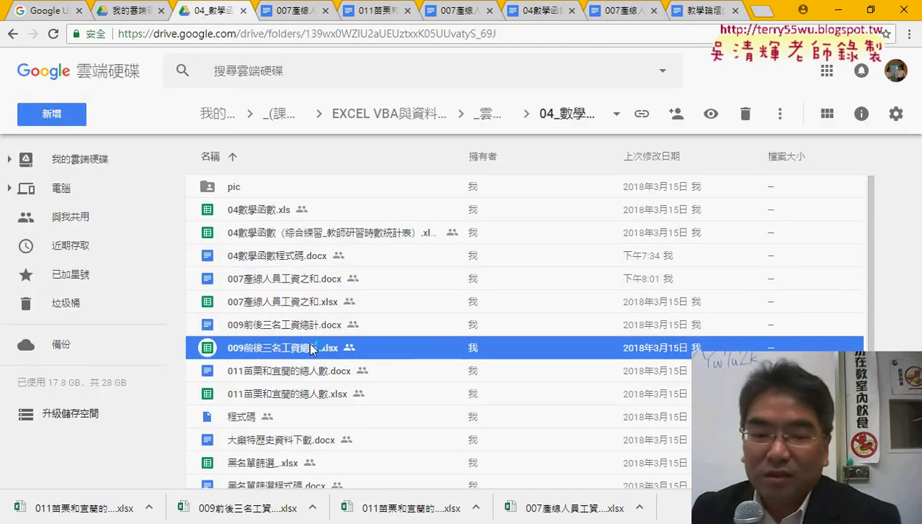
{"action": "left_click", "coordinate": [312, 507]}
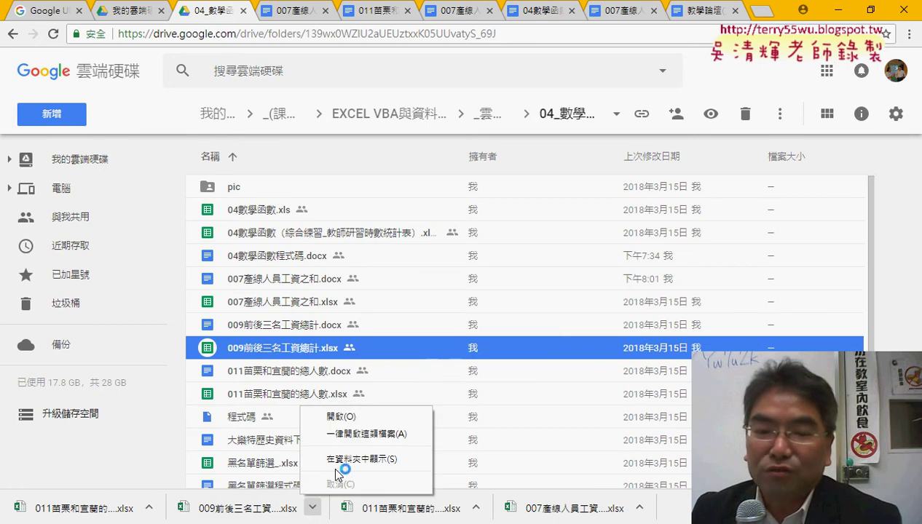
{"action": "left_click", "coordinate": [348, 417]}
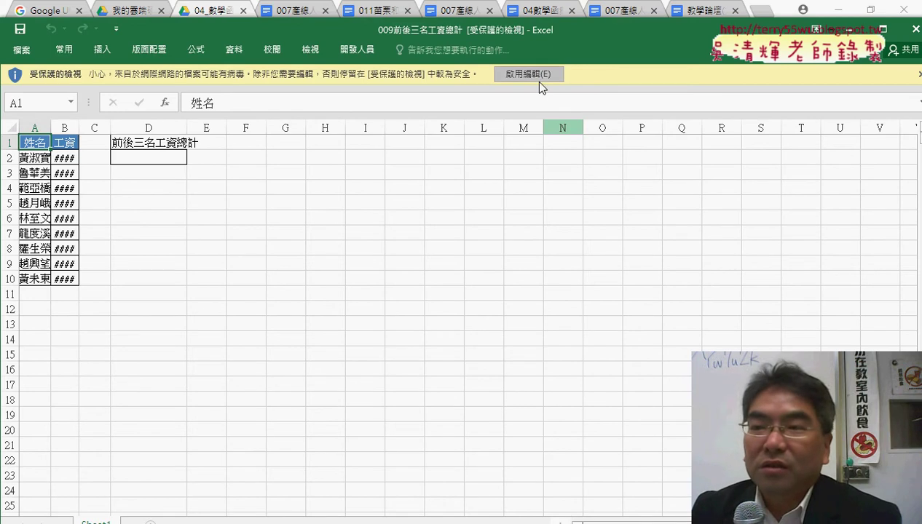
{"action": "left_click", "coordinate": [532, 75]}
Step: Maximize the 009 workbook, widen columns B and D, and select title cell D1
{"action": "left_click", "coordinate": [883, 30]}
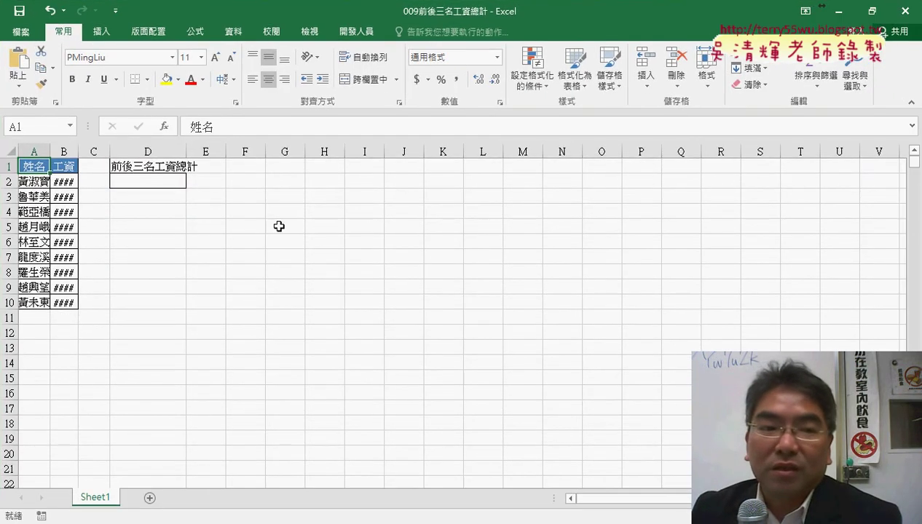
{"action": "left_click_drag", "start_coordinate": [79, 151], "coordinate": [99, 152]}
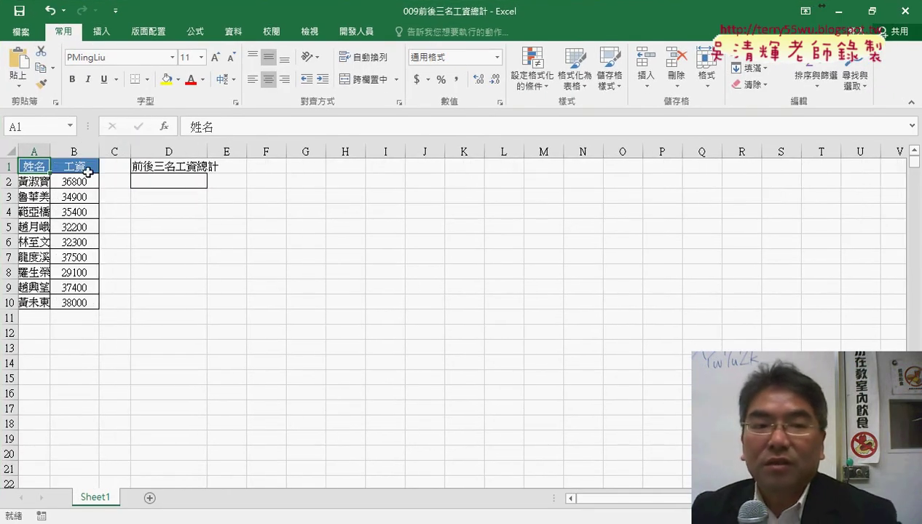
{"action": "left_click_drag", "start_coordinate": [75, 181], "coordinate": [80, 301]}
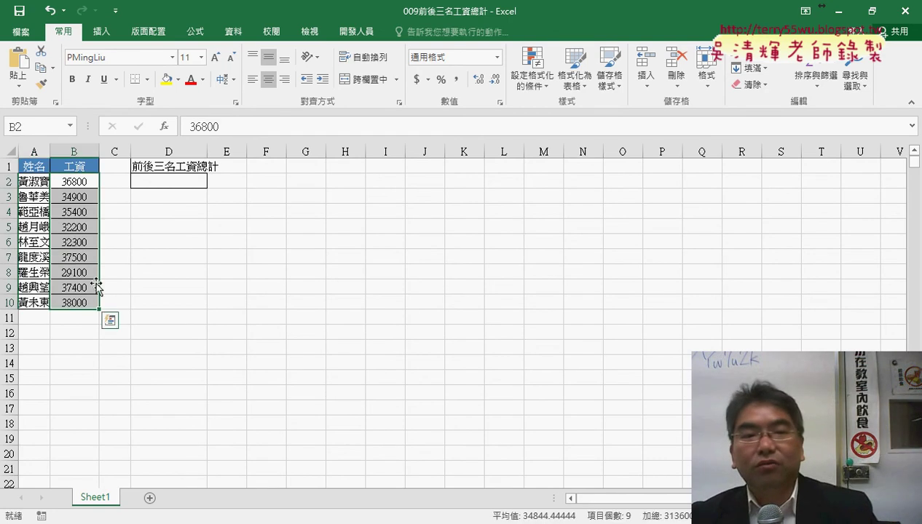
{"action": "left_click_drag", "start_coordinate": [207, 152], "coordinate": [240, 151]}
{"action": "left_click", "coordinate": [158, 162]}
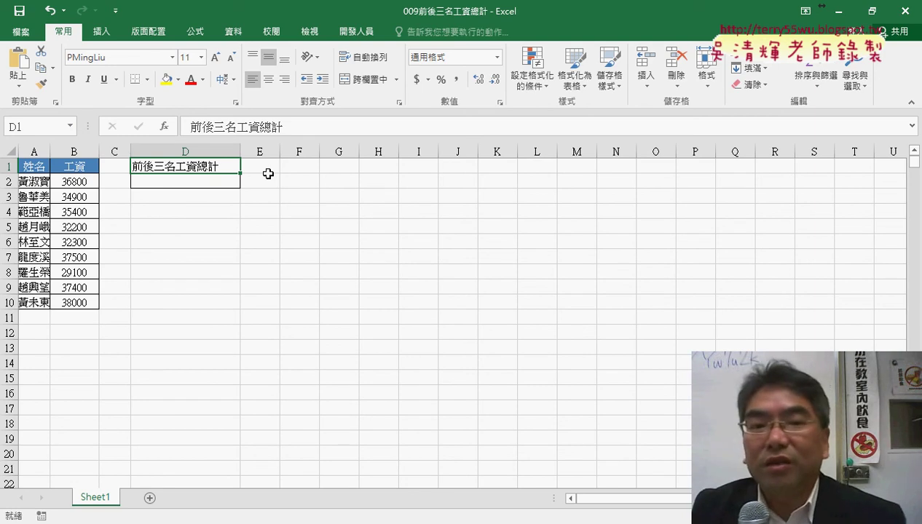
Step: In cell F1, insert the LARGE function from the 統計 (Statistical) category
{"action": "left_click", "coordinate": [302, 167]}
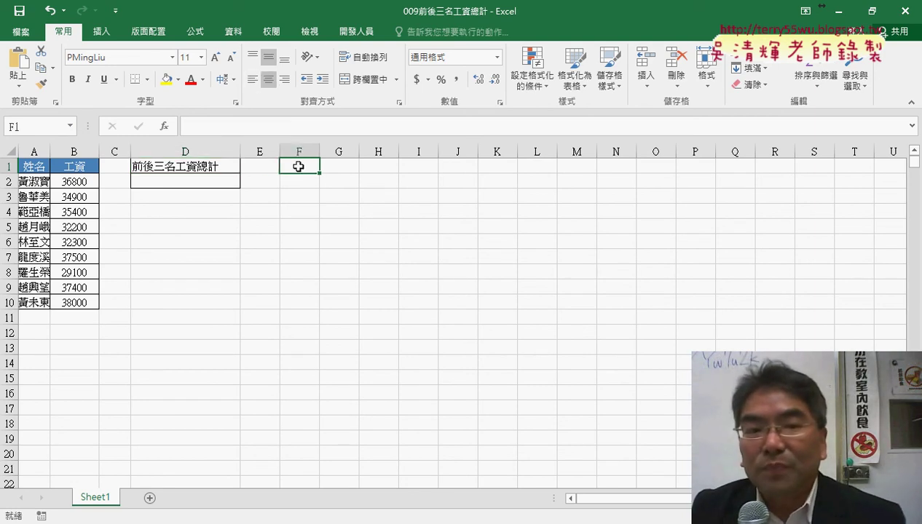
{"action": "left_click", "coordinate": [169, 125]}
{"action": "left_click", "coordinate": [469, 184]}
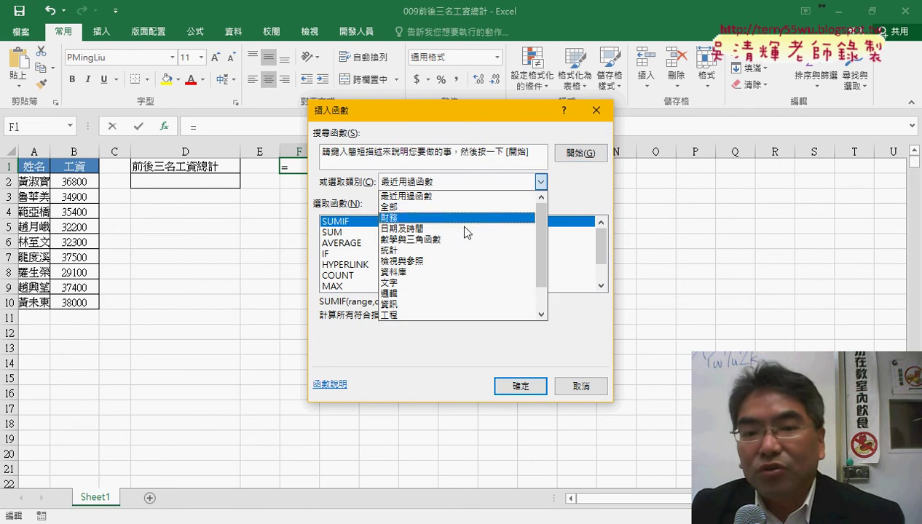
{"action": "left_click", "coordinate": [464, 252]}
{"action": "left_click_drag", "start_coordinate": [605, 233], "coordinate": [602, 255]}
{"action": "left_click", "coordinate": [356, 277]}
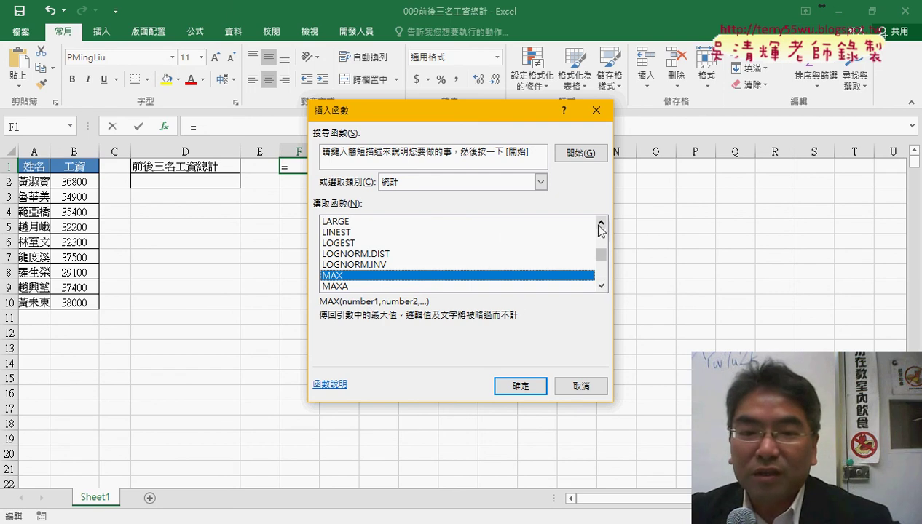
{"action": "left_click", "coordinate": [343, 223]}
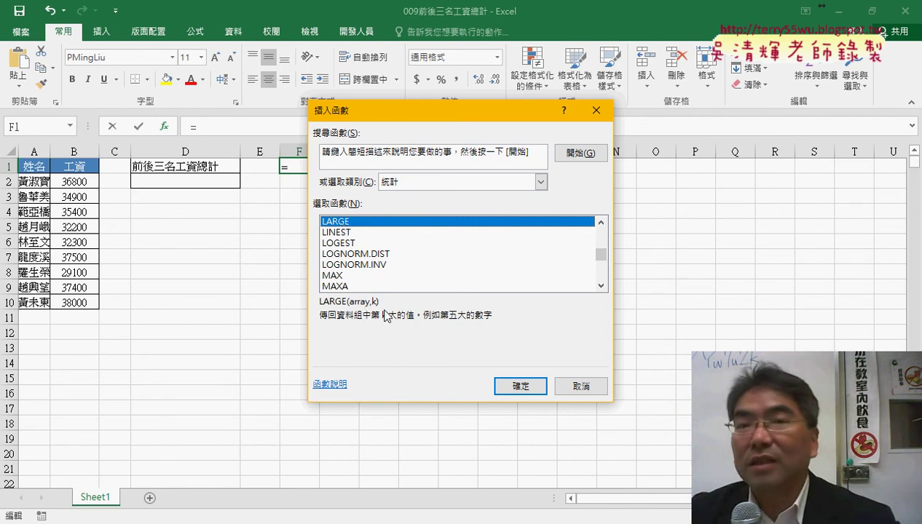
{"action": "left_click", "coordinate": [520, 385]}
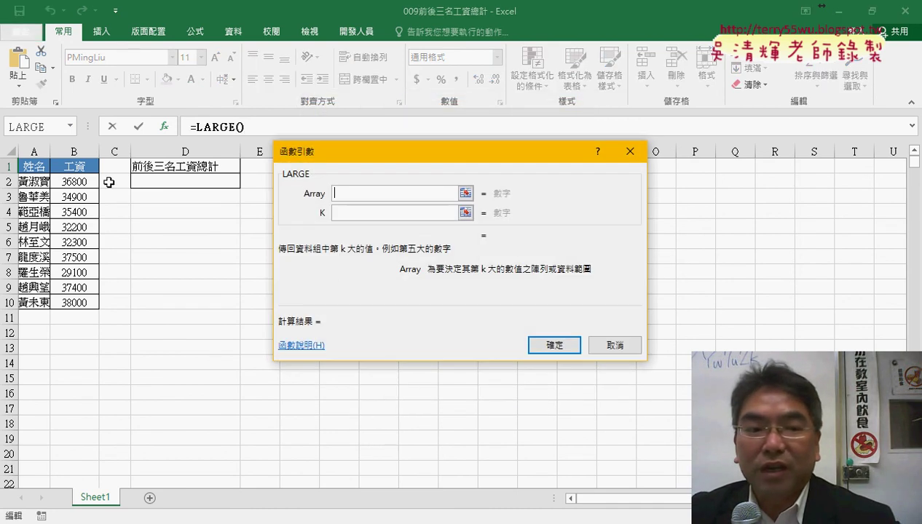
Step: Set LARGE's Array to B2:B10 and K to 3, returning the third-largest salary, 37400
{"action": "left_click_drag", "start_coordinate": [86, 181], "coordinate": [86, 302]}
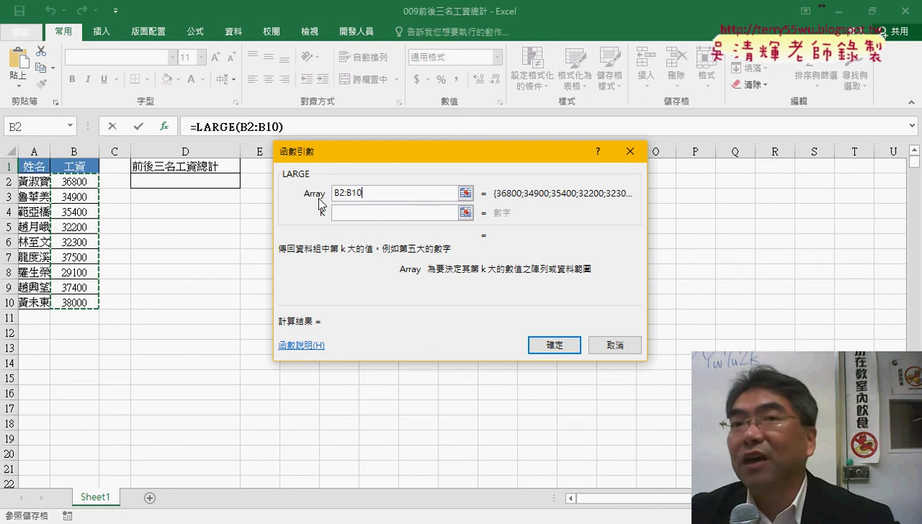
{"action": "left_click", "coordinate": [362, 214]}
{"action": "type", "text": "3"}
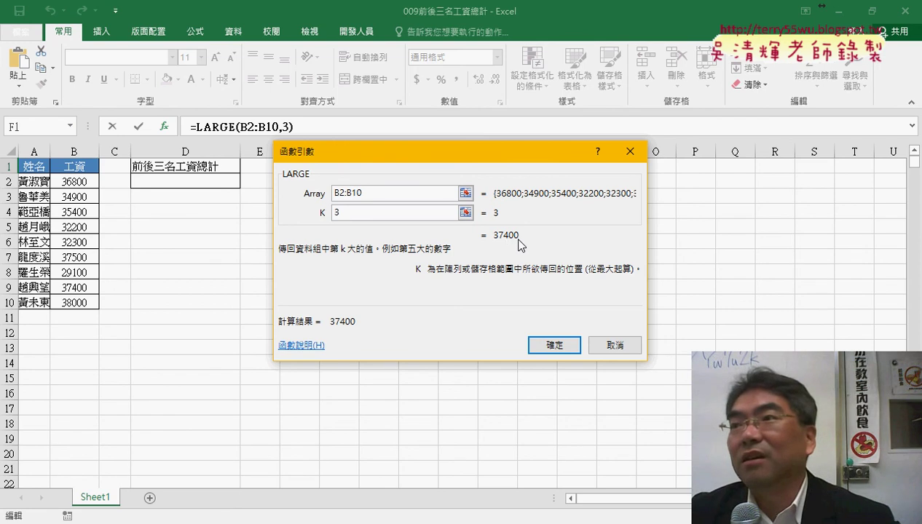
{"action": "left_click", "coordinate": [561, 347]}
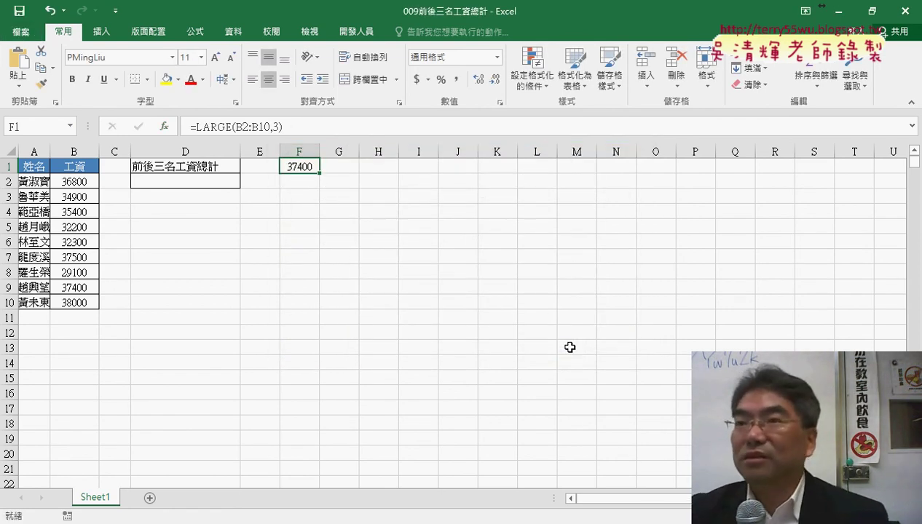